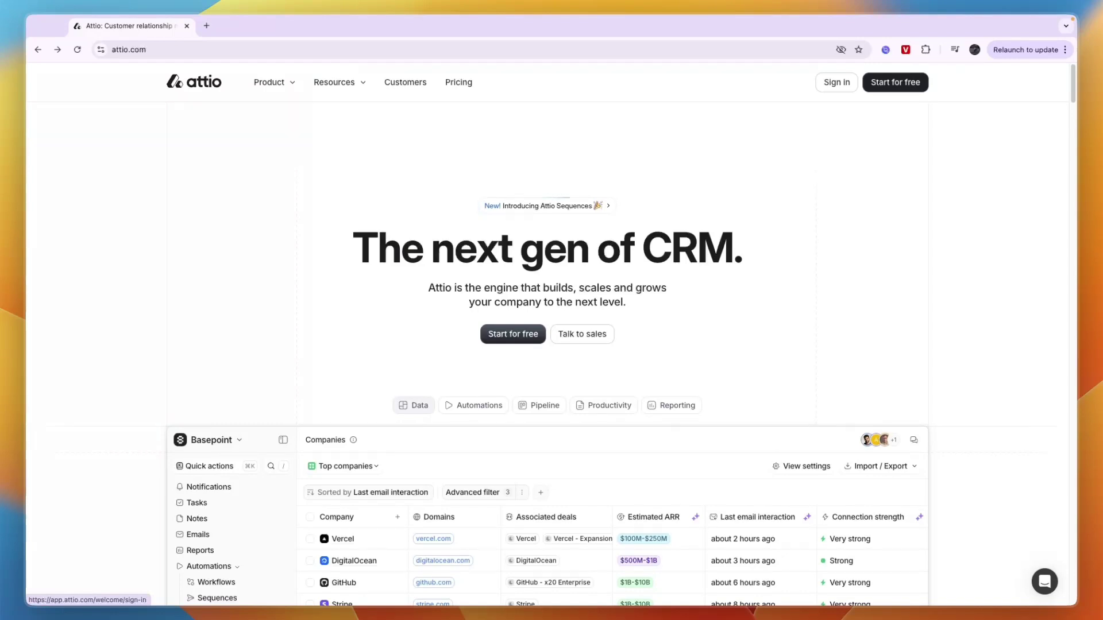
Start a free Attio sign-up and submit the first and last name personal details
{"action": "mouse_move", "coordinate": [279, 88]}
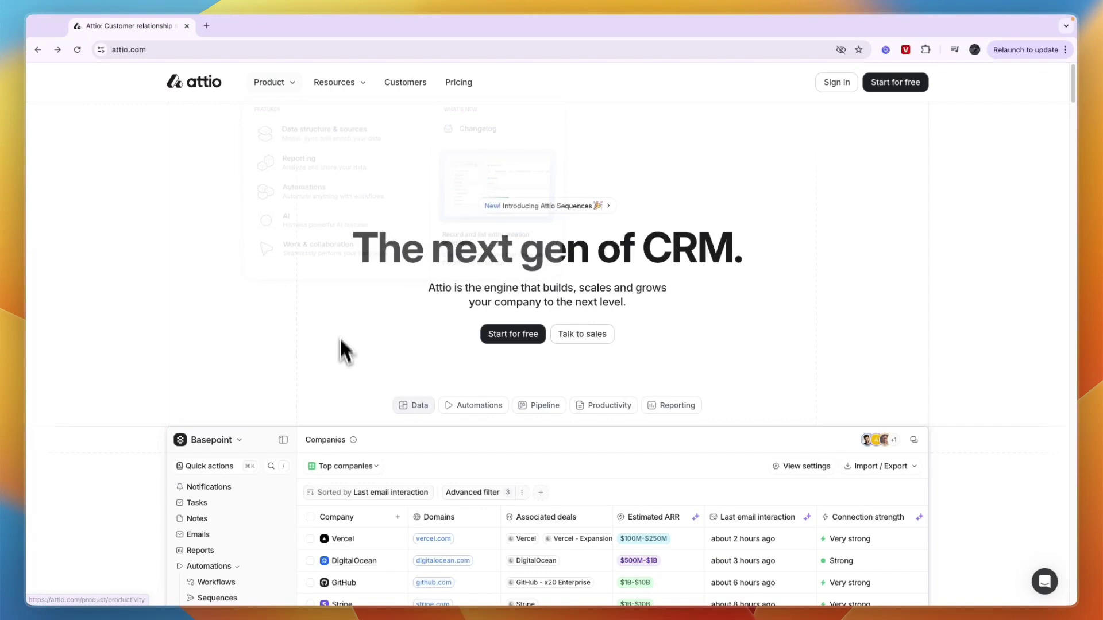
{"action": "scroll", "coordinate": [333, 362], "scroll_direction": "down", "scroll_amount": 1}
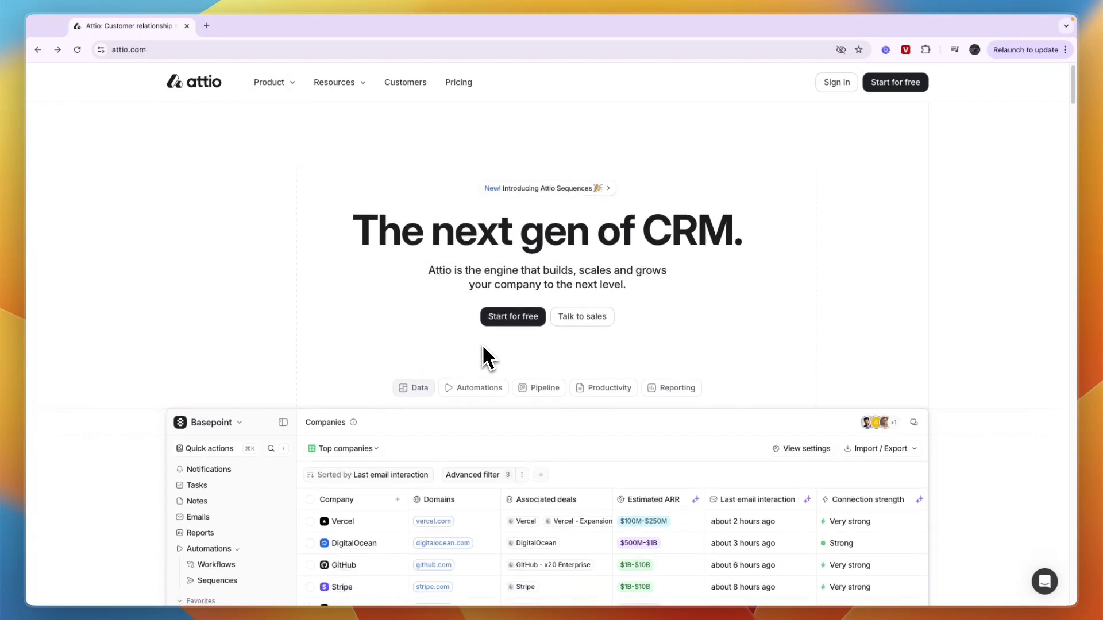
{"action": "left_click", "coordinate": [501, 319]}
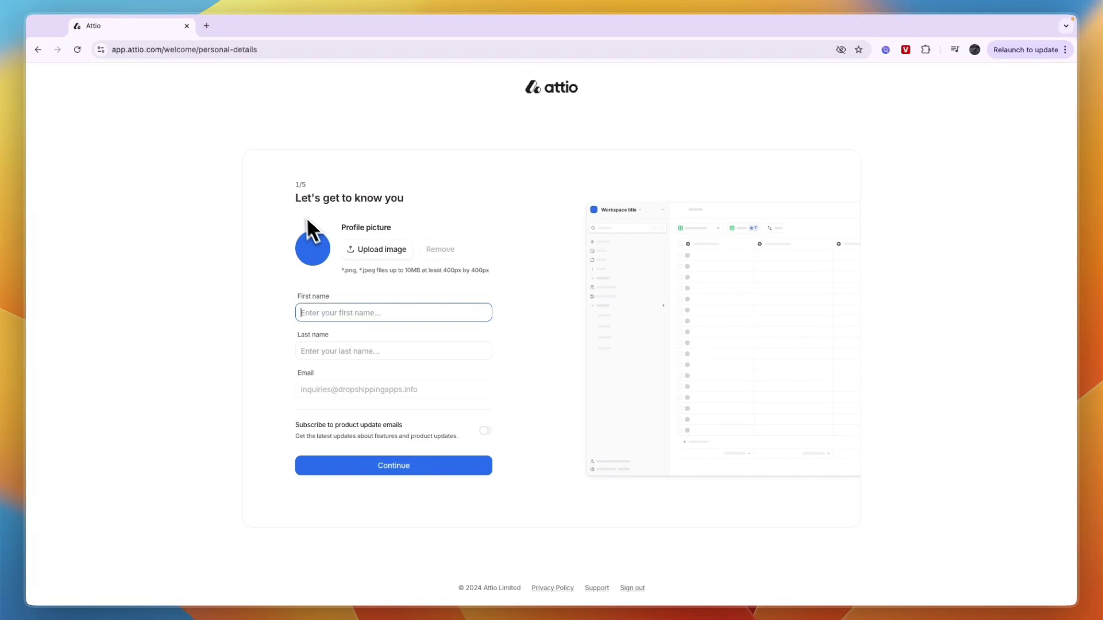
{"action": "left_click_drag", "start_coordinate": [295, 201], "coordinate": [401, 207]}
{"action": "left_click", "coordinate": [258, 216]}
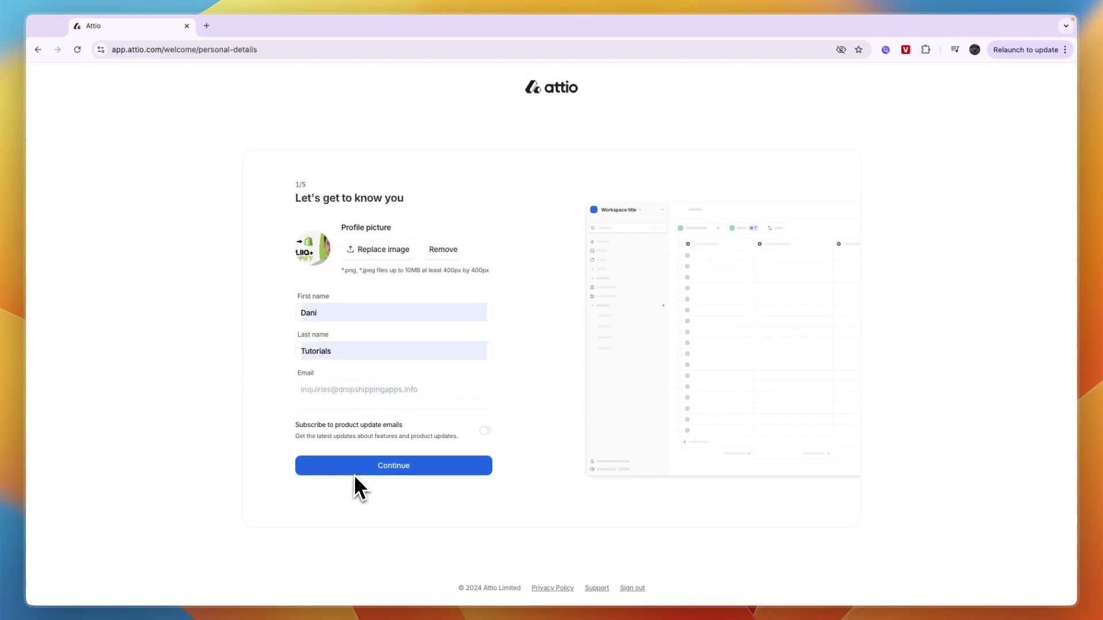
{"action": "left_click", "coordinate": [356, 471]}
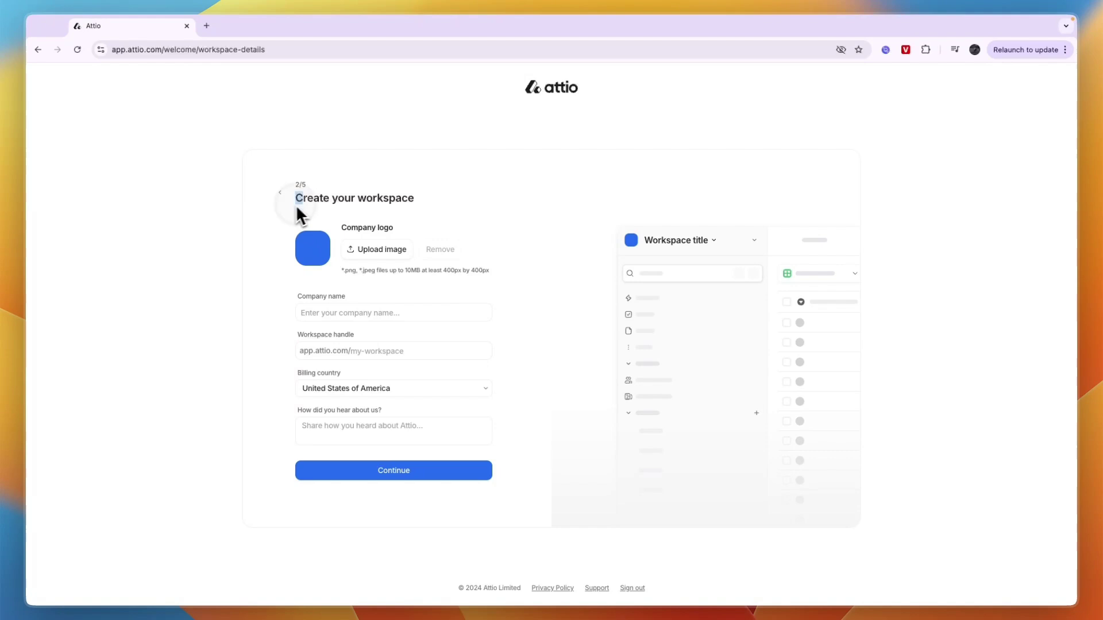
Enter the company name and workspace details, then continue without email and calendar sync
{"action": "left_click_drag", "start_coordinate": [295, 204], "coordinate": [431, 209]}
{"action": "left_click", "coordinate": [301, 246]}
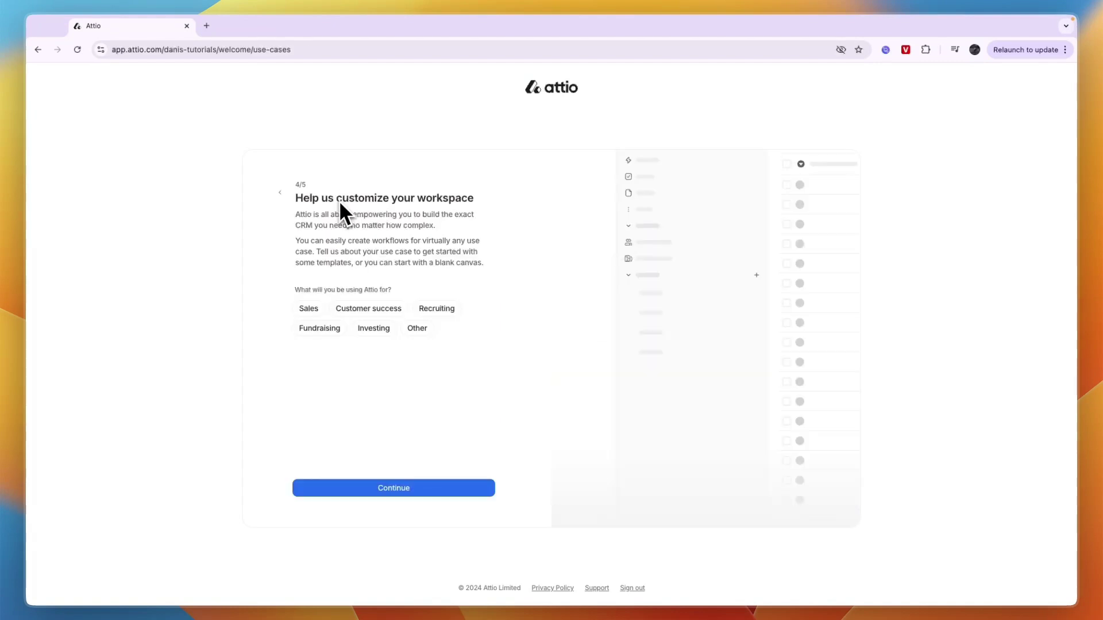
{"action": "left_click_drag", "start_coordinate": [339, 201], "coordinate": [494, 198]}
Choose Sales as the workspace use case, described as Sales-led
{"action": "left_click", "coordinate": [493, 199]}
{"action": "left_click_drag", "start_coordinate": [299, 287], "coordinate": [402, 287]}
{"action": "left_click", "coordinate": [404, 288]}
{"action": "left_click", "coordinate": [301, 309]}
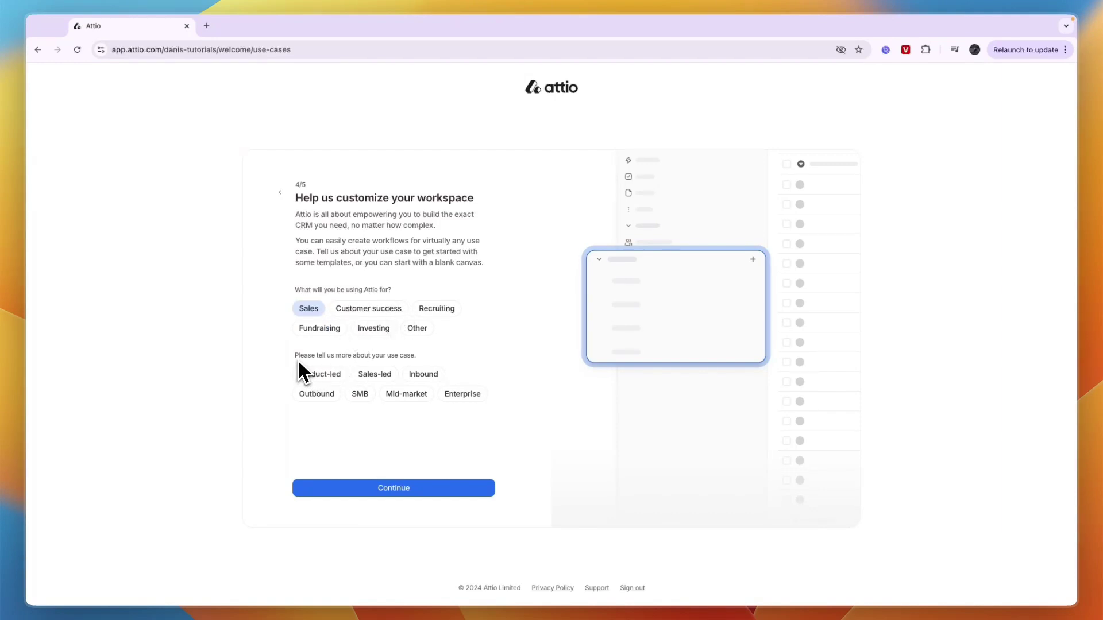
{"action": "left_click_drag", "start_coordinate": [298, 362], "coordinate": [411, 366]}
{"action": "left_click", "coordinate": [419, 362]}
{"action": "left_click", "coordinate": [380, 376]}
{"action": "left_click", "coordinate": [408, 488]}
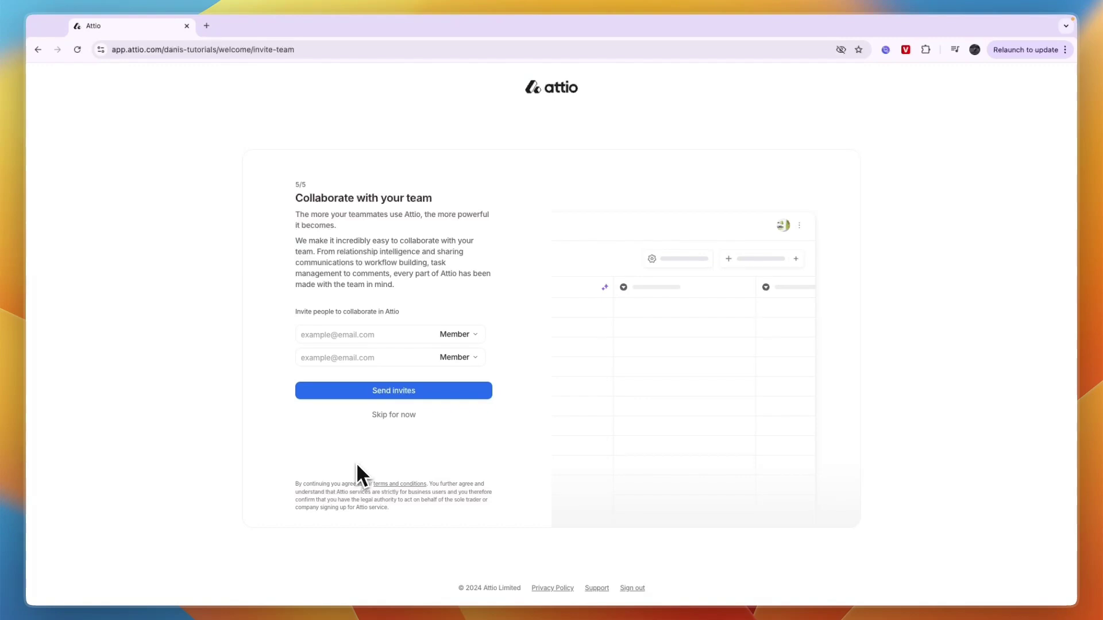
Review the invitee role options and skip inviting teammates for now
{"action": "left_click", "coordinate": [468, 336]}
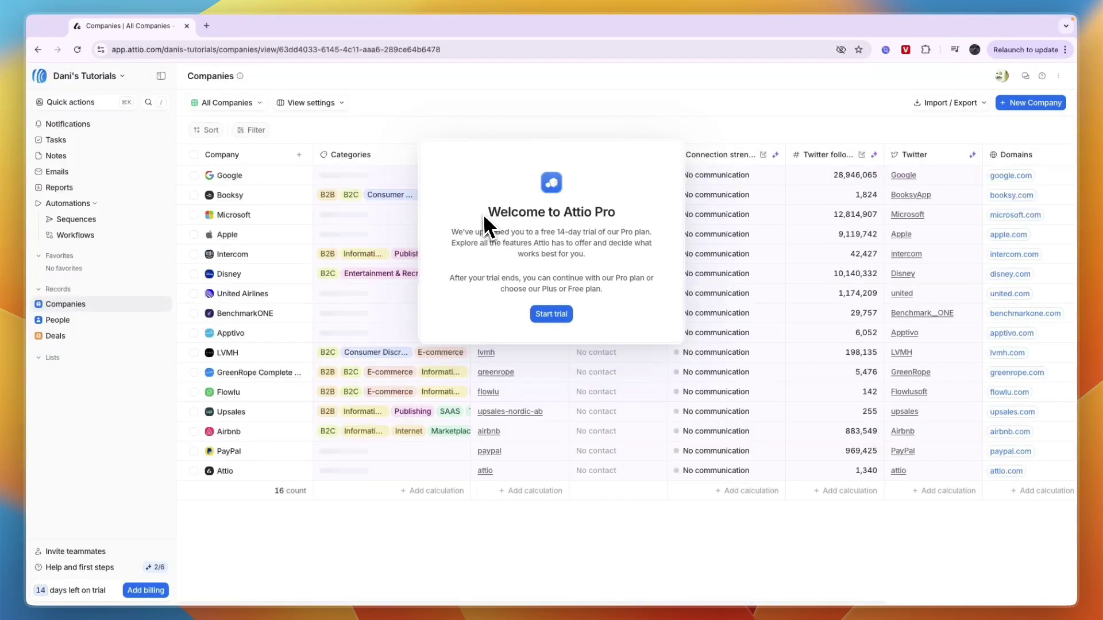
{"action": "left_click_drag", "start_coordinate": [487, 212], "coordinate": [643, 217]}
{"action": "left_click", "coordinate": [551, 257]}
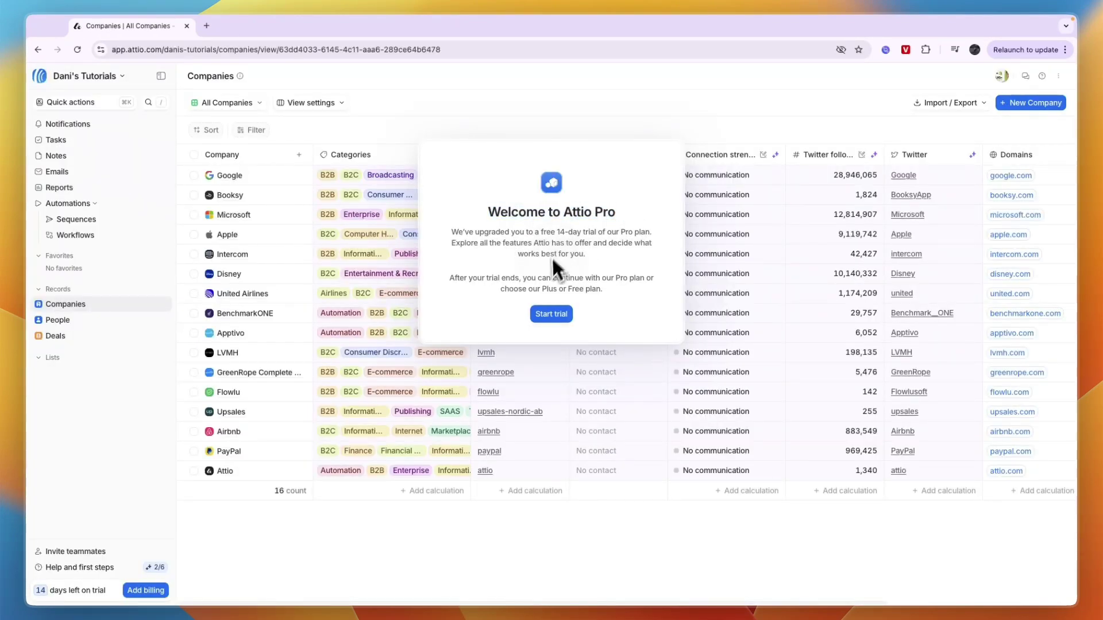
Start the Pro trial, delete all 16 sample companies, and open a blank Create Company form
{"action": "left_click", "coordinate": [544, 315]}
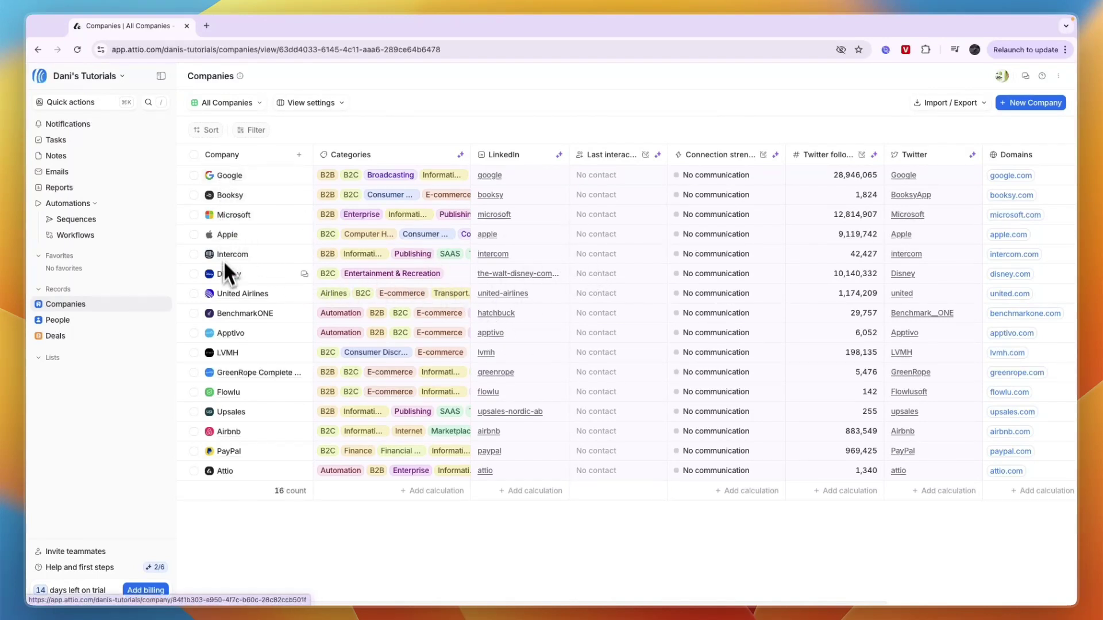
{"action": "left_click", "coordinate": [194, 155]}
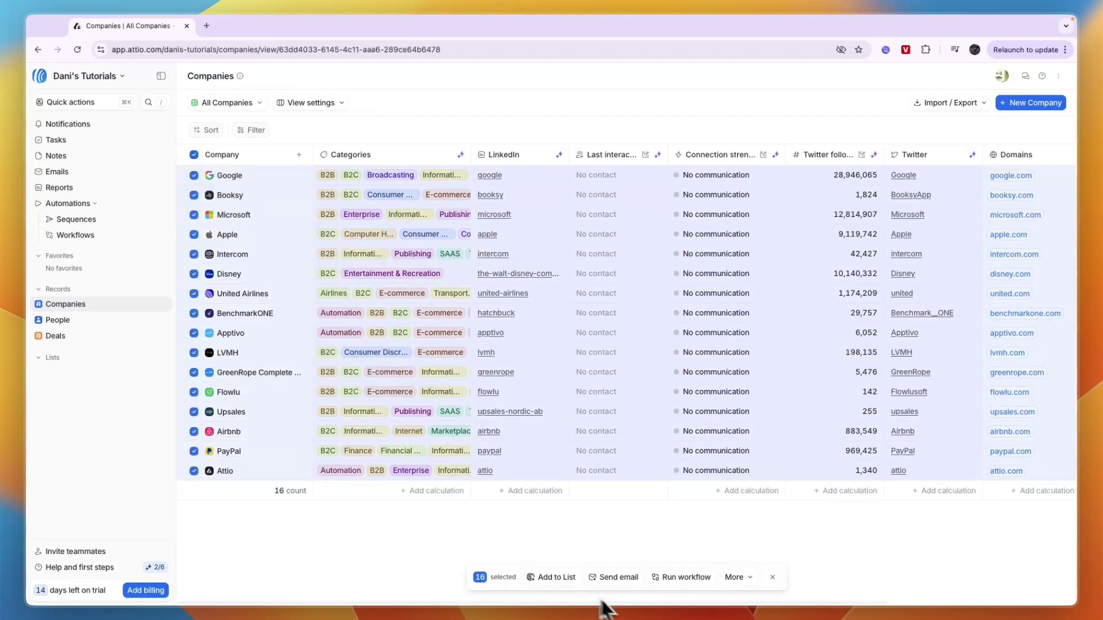
{"action": "left_click", "coordinate": [744, 576]}
{"action": "left_click", "coordinate": [736, 559]}
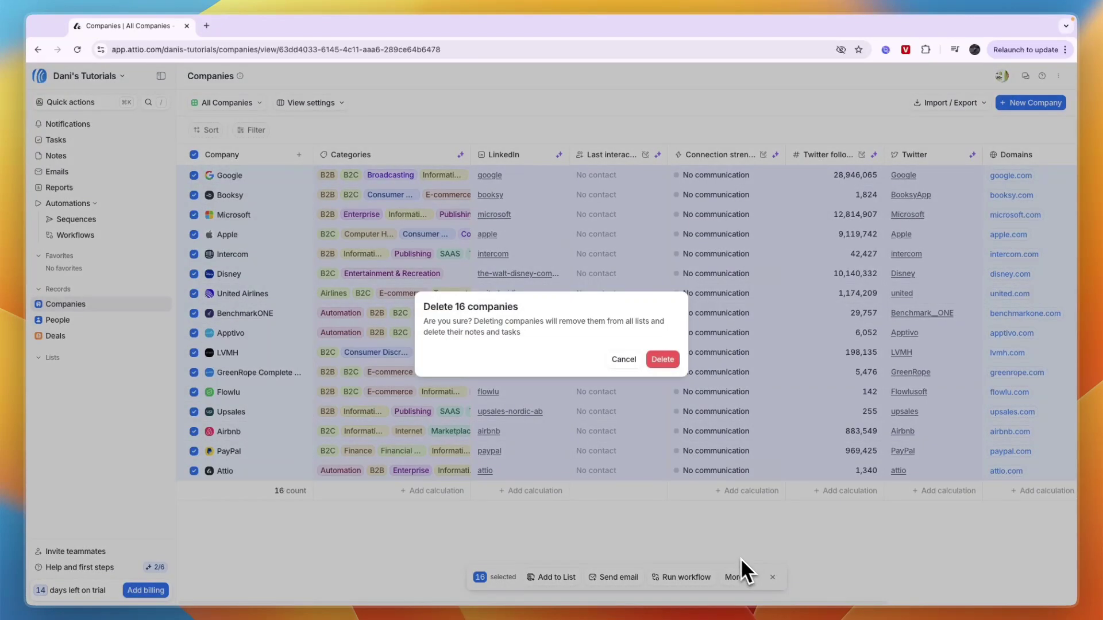
{"action": "left_click", "coordinate": [665, 363]}
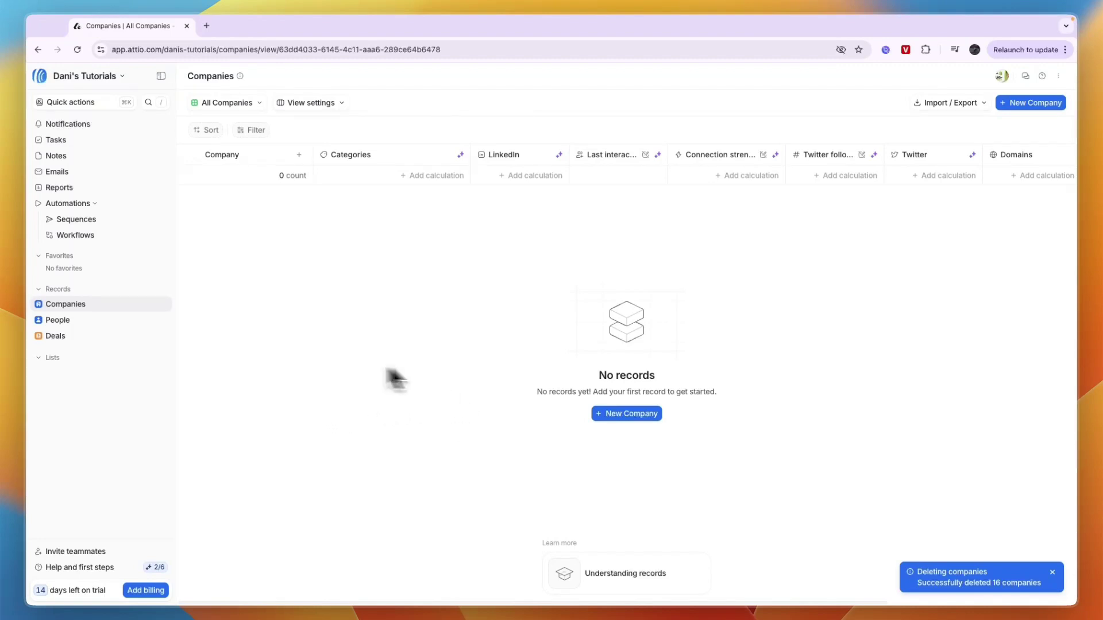
{"action": "left_click", "coordinate": [638, 415]}
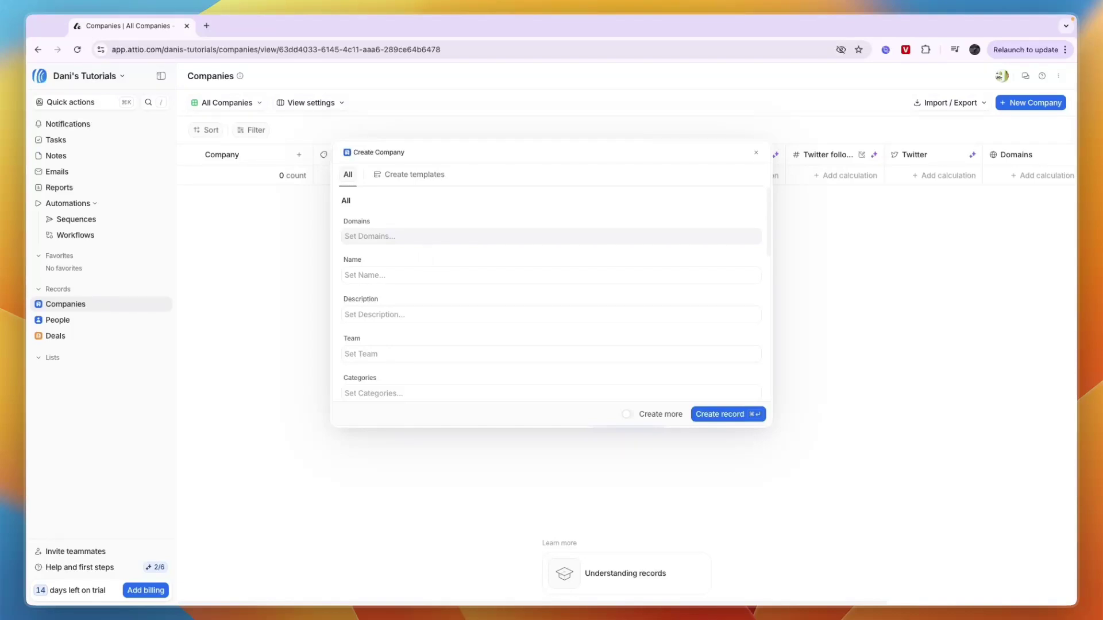
Enter the domain as-solutions.co.uk and the company name as-solutions
{"action": "left_click", "coordinate": [408, 240]}
{"action": "type", "text": "as-solutions.co.uk"}
{"action": "key", "text": "Return"}
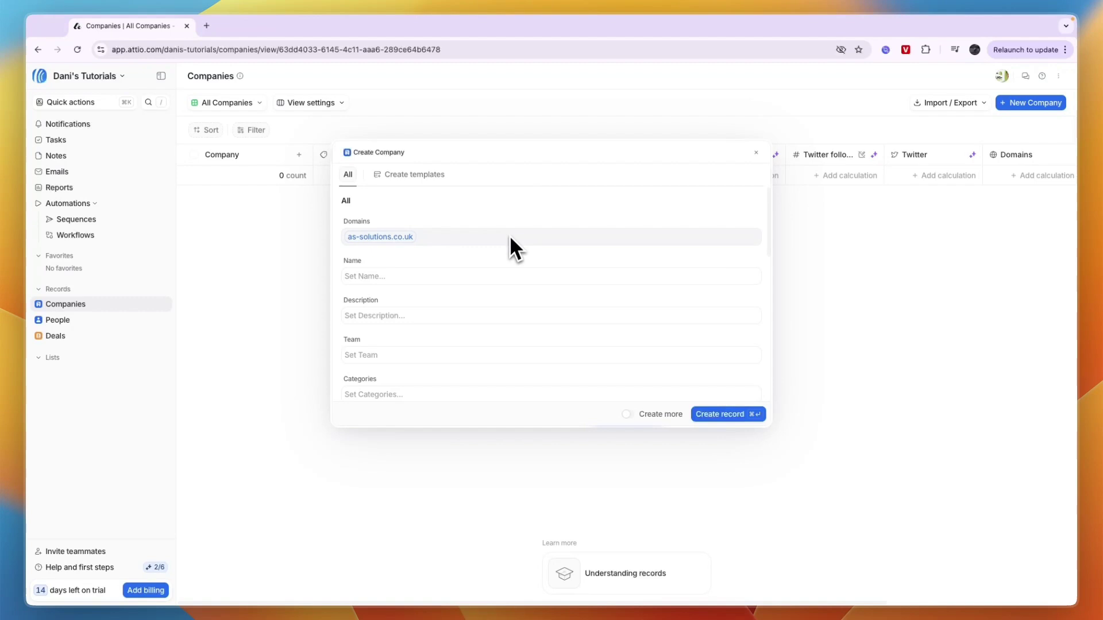
{"action": "left_click", "coordinate": [374, 276]}
{"action": "type", "text": "as-solutions"}
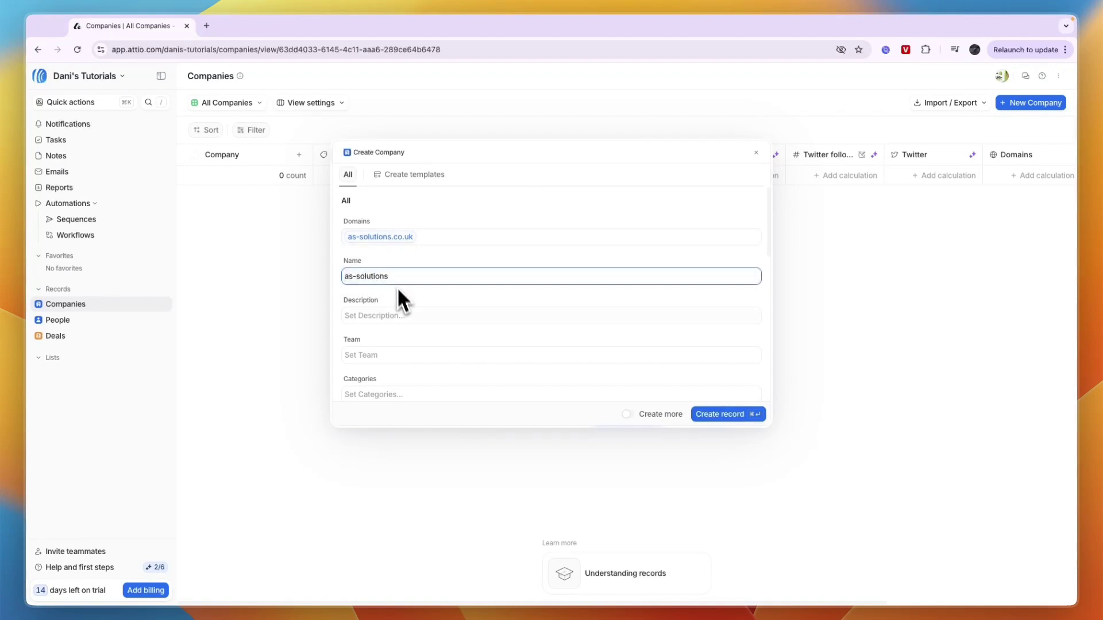
{"action": "left_click", "coordinate": [399, 304]}
Look through the Team people options and discard a new person draft
{"action": "scroll", "coordinate": [515, 315], "scroll_direction": "down", "scroll_amount": 1}
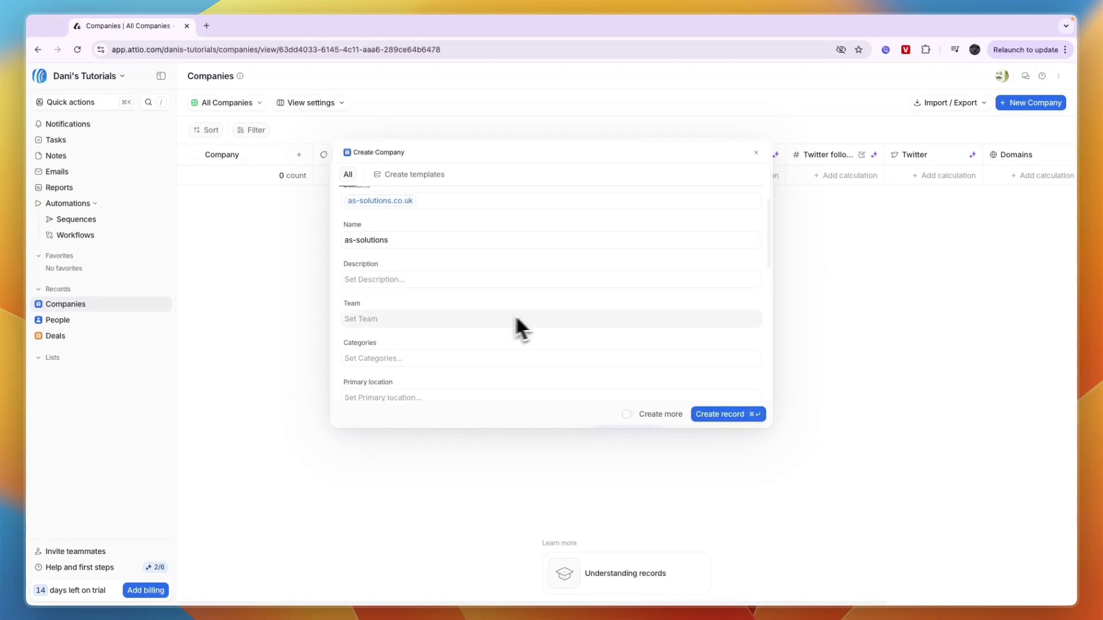
{"action": "left_click", "coordinate": [388, 316]}
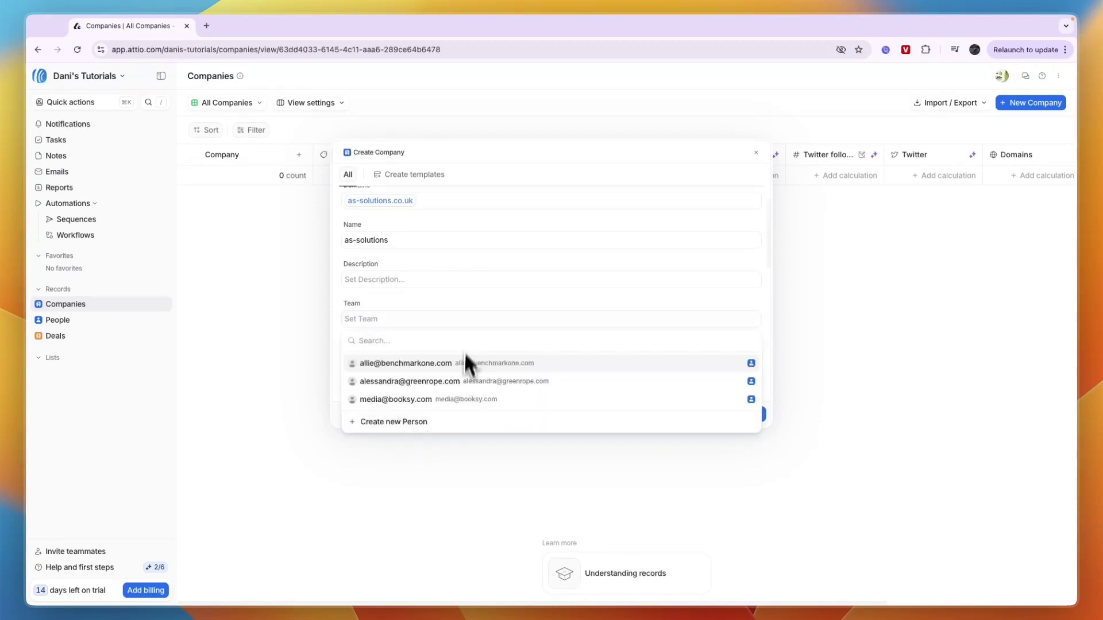
{"action": "left_click", "coordinate": [414, 423]}
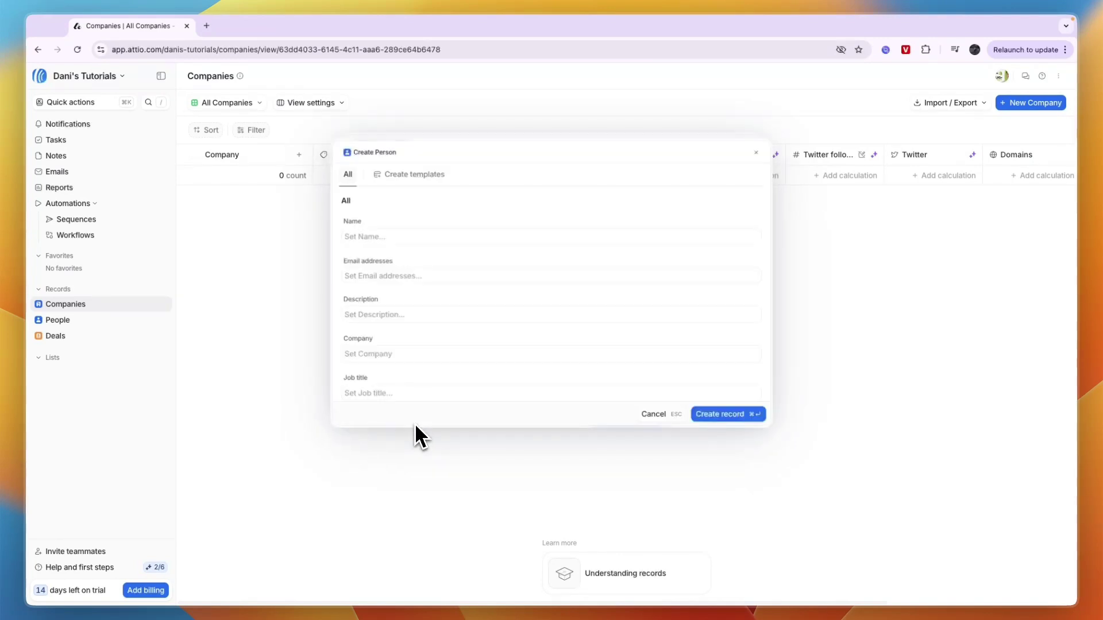
{"action": "scroll", "coordinate": [386, 264], "scroll_direction": "down", "scroll_amount": 2}
{"action": "scroll", "coordinate": [414, 281], "scroll_direction": "up", "scroll_amount": 4}
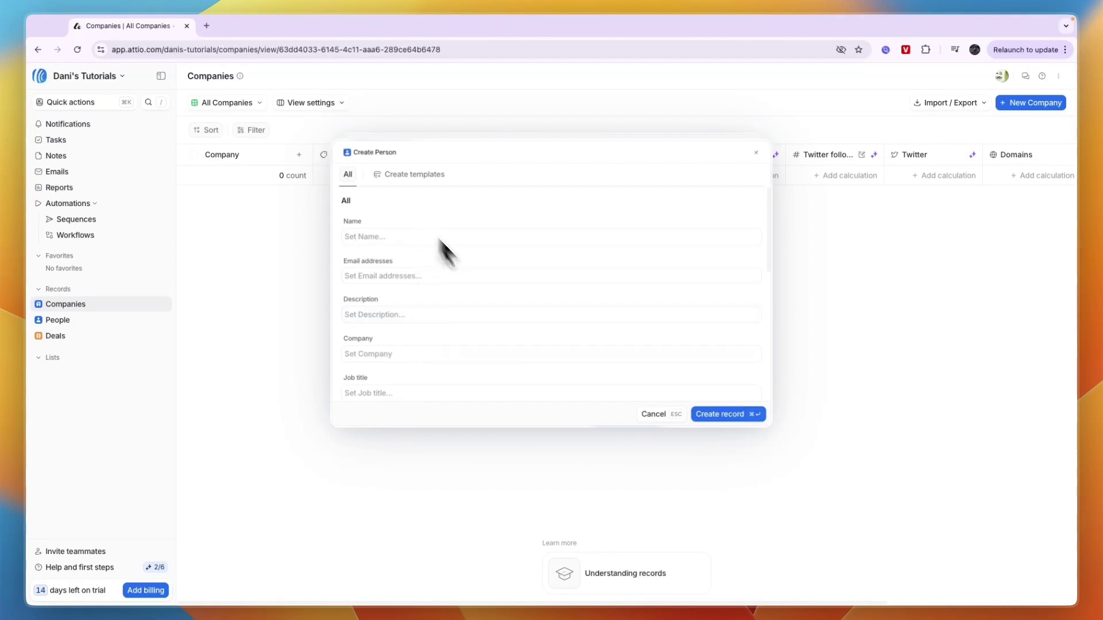
{"action": "left_click", "coordinate": [660, 418]}
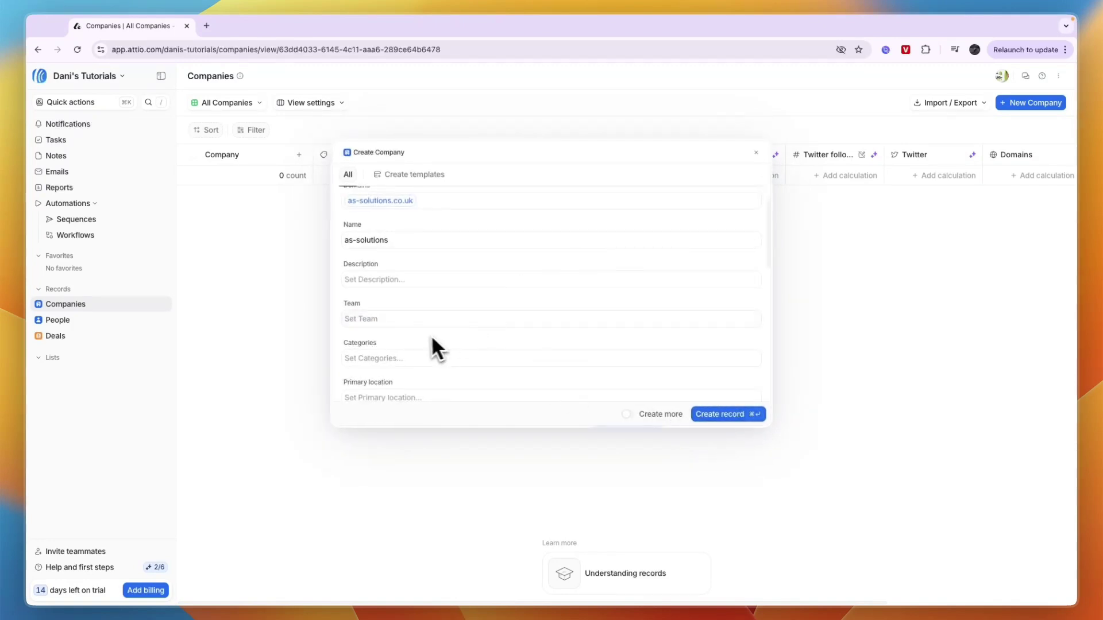
Tag the company with the Financial Services category and create the record
{"action": "scroll", "coordinate": [408, 350], "scroll_direction": "down", "scroll_amount": 1}
{"action": "left_click", "coordinate": [395, 344]}
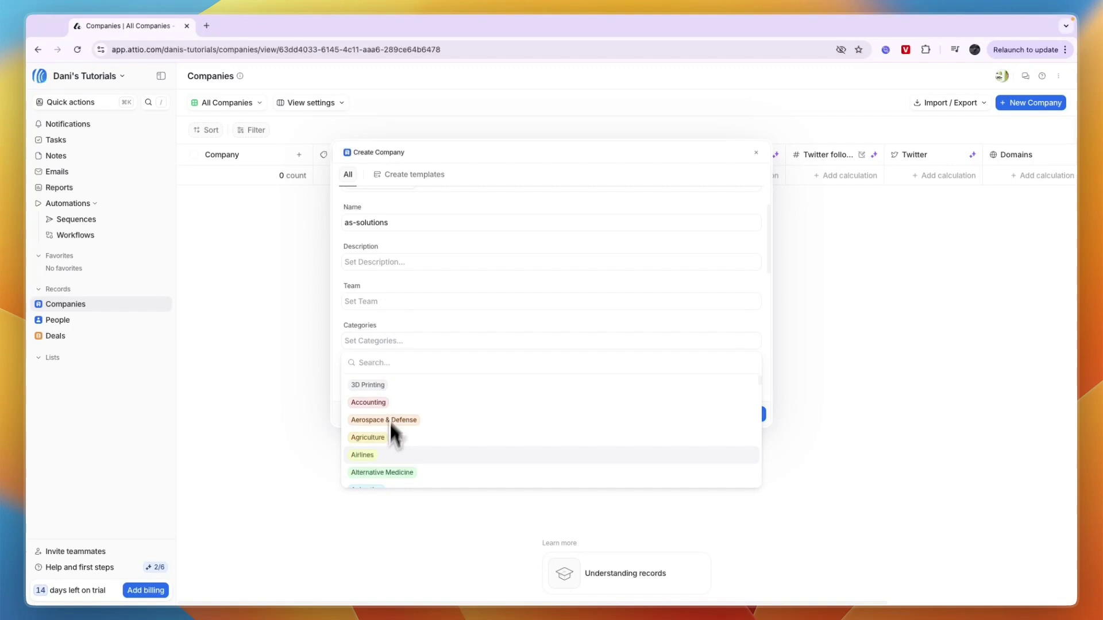
{"action": "scroll", "coordinate": [391, 453], "scroll_direction": "down", "scroll_amount": 3}
{"action": "scroll", "coordinate": [386, 458], "scroll_direction": "down", "scroll_amount": 10}
{"action": "left_click", "coordinate": [386, 450]}
{"action": "left_click", "coordinate": [461, 335]}
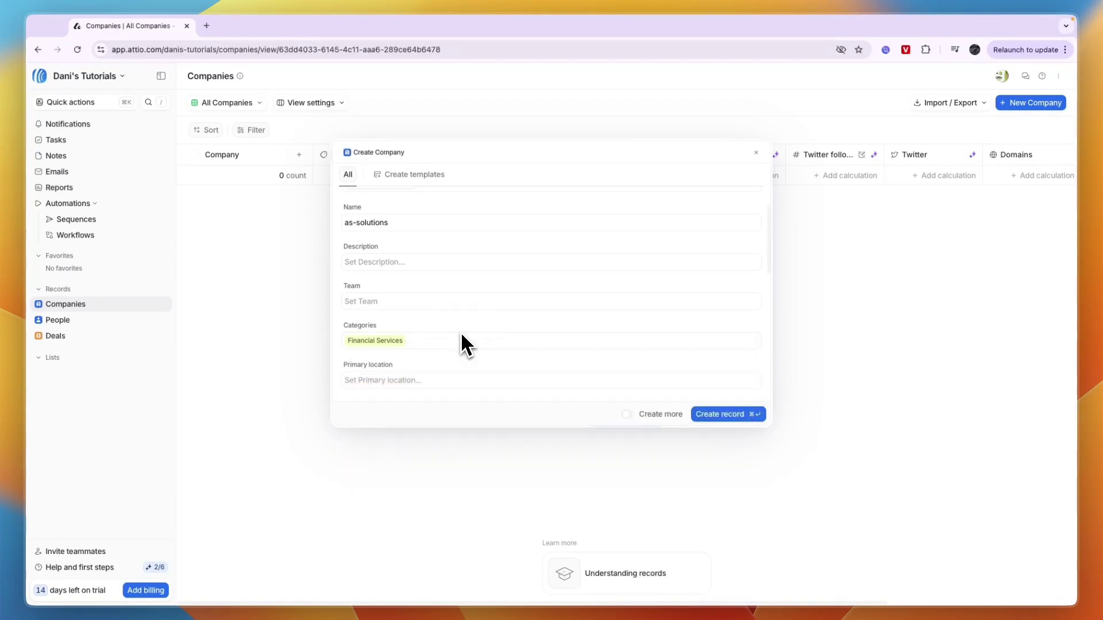
{"action": "left_click", "coordinate": [425, 381]}
{"action": "left_click", "coordinate": [477, 379]}
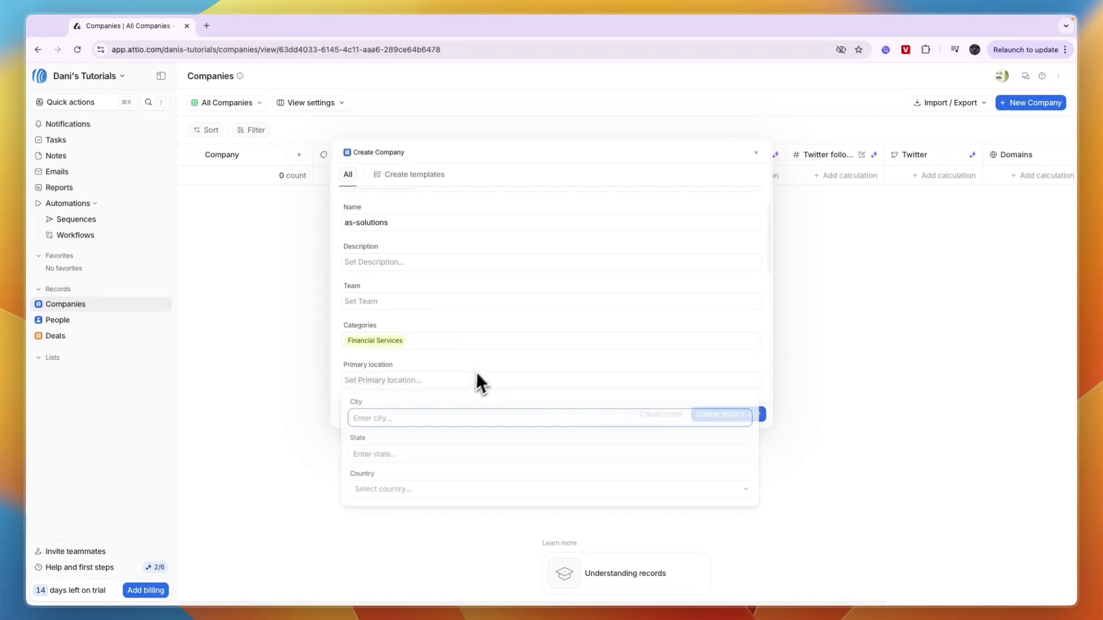
{"action": "left_click", "coordinate": [747, 415]}
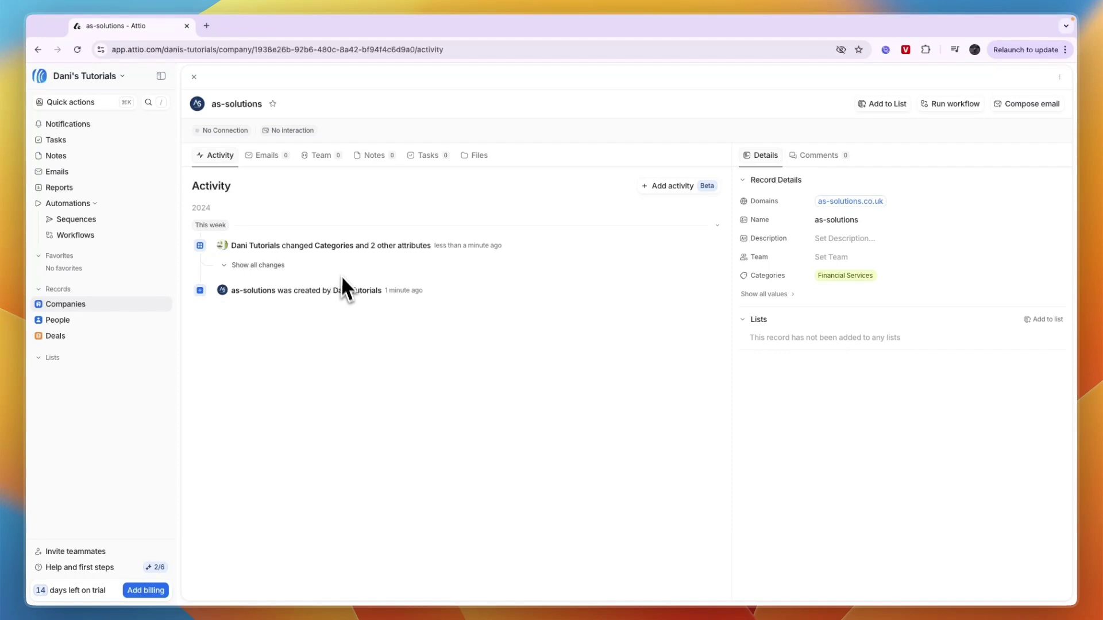
Close the as-solutions record back to the Companies list and open the Import / Export menu
{"action": "key", "text": "Escape"}
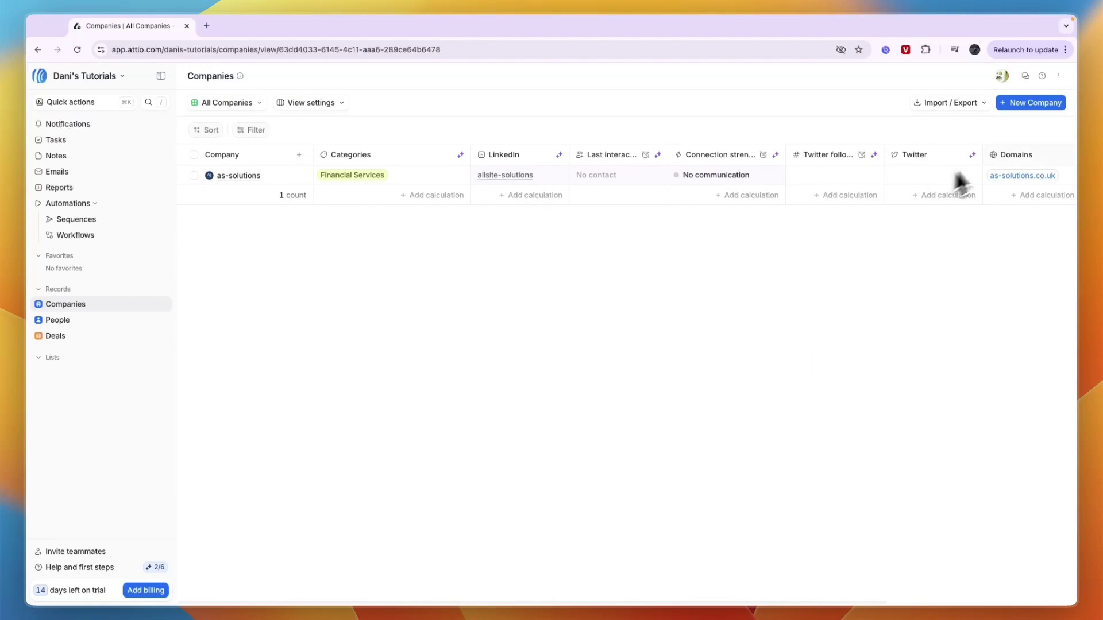
{"action": "left_click", "coordinate": [947, 102]}
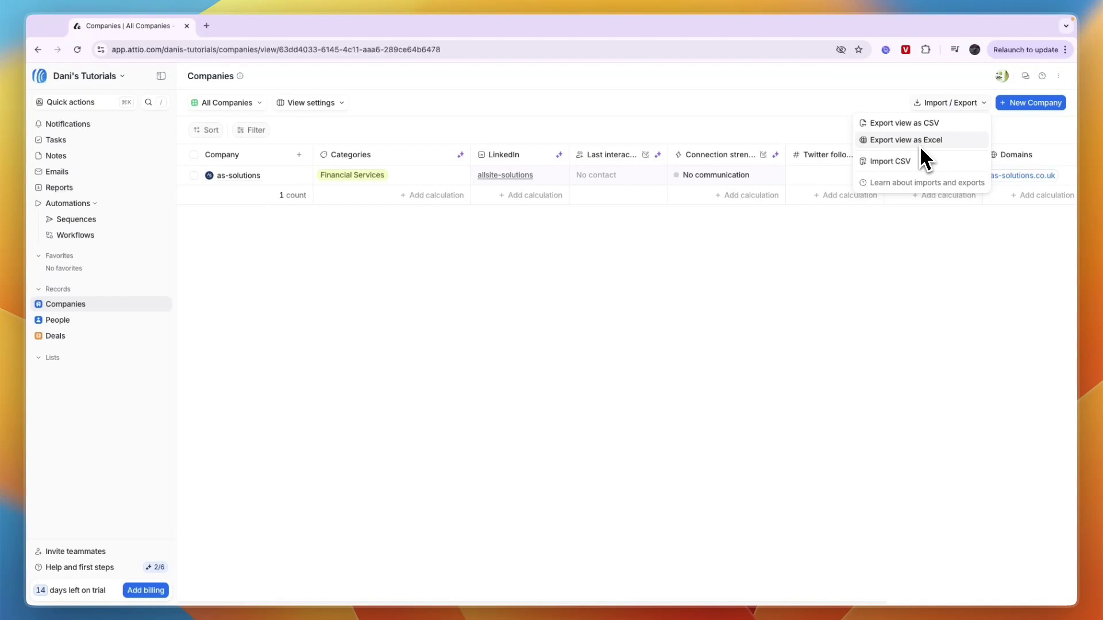
{"action": "left_click", "coordinate": [908, 168]}
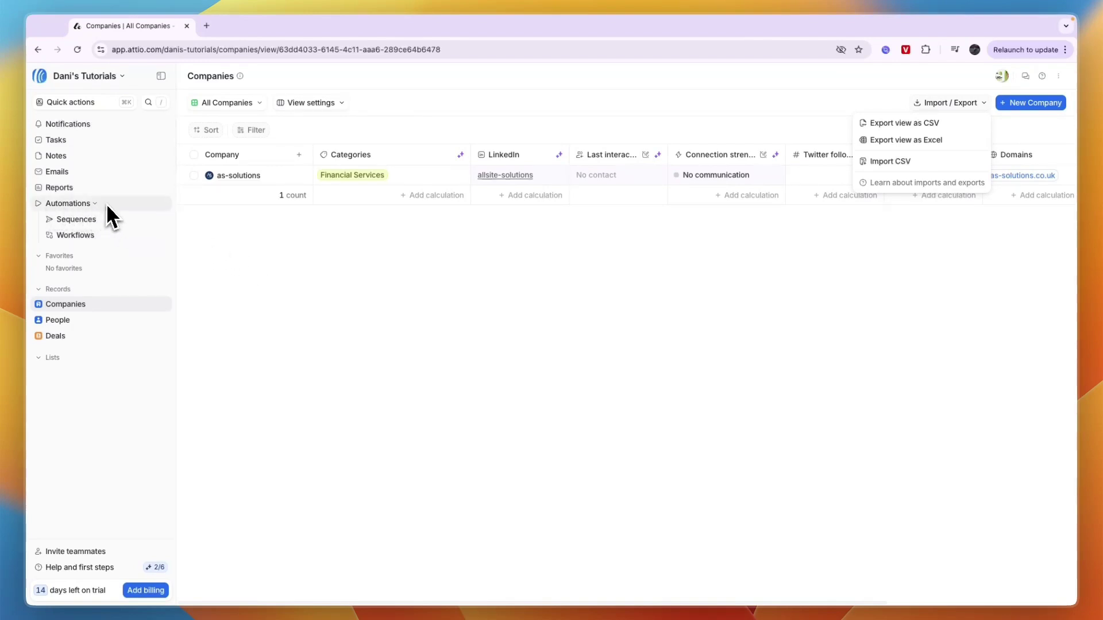
Create a new workflow with a Record created trigger and an Enroll in sequence step
{"action": "left_click", "coordinate": [86, 232]}
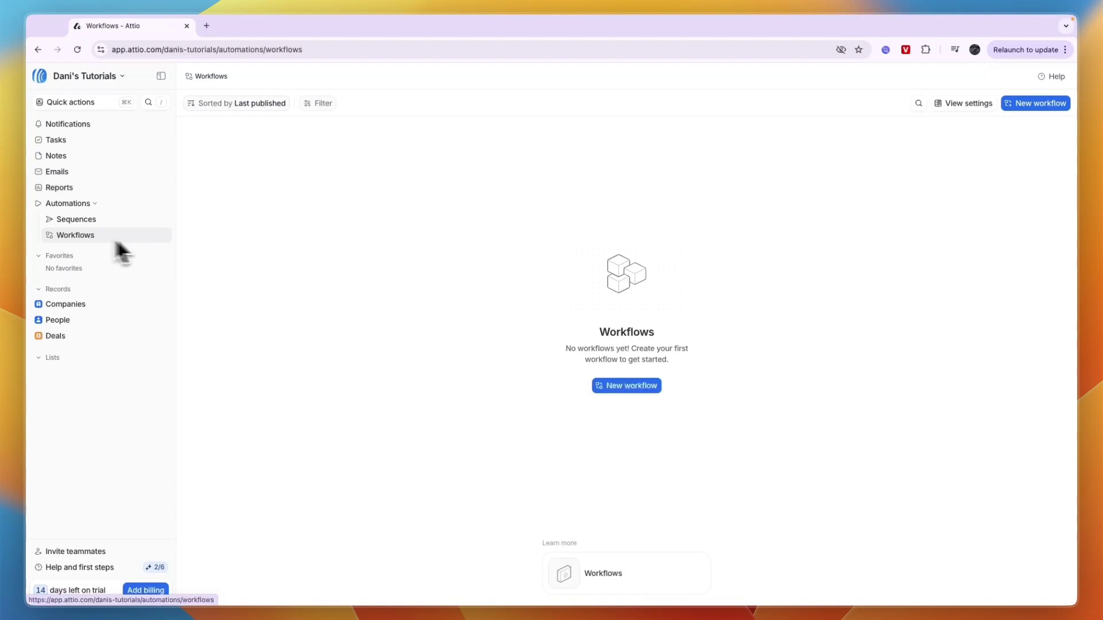
{"action": "left_click", "coordinate": [627, 386]}
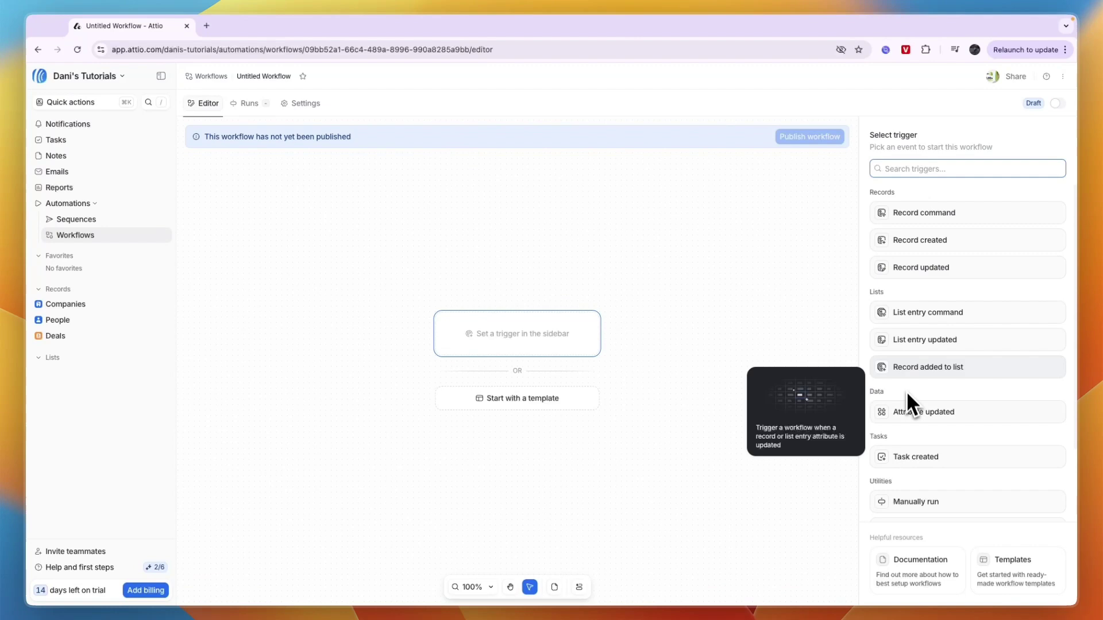
{"action": "left_click", "coordinate": [938, 239]}
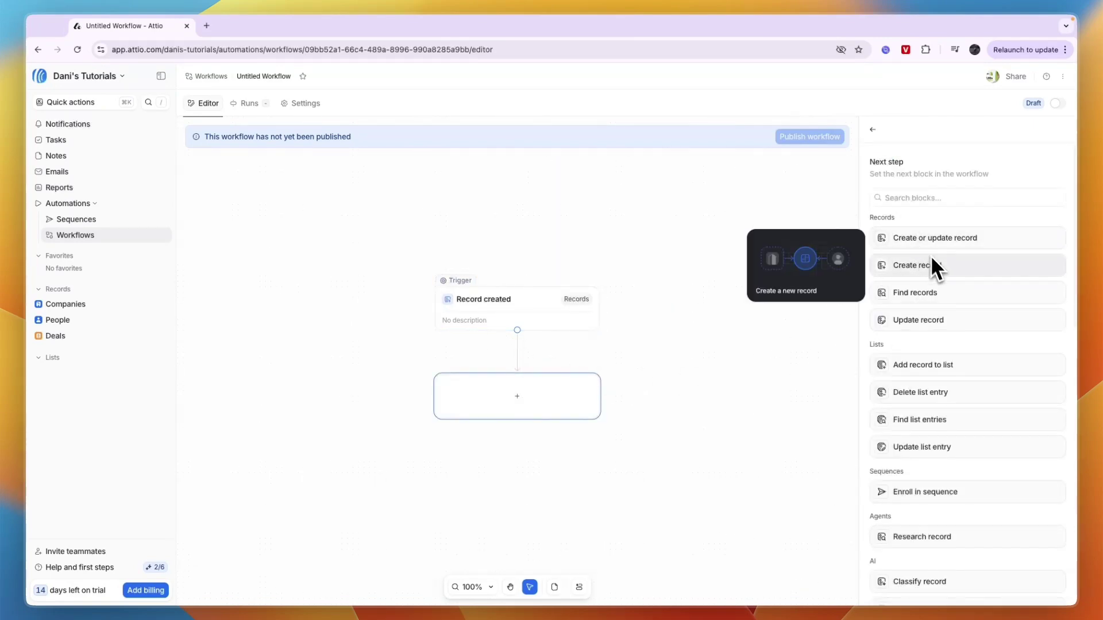
{"action": "scroll", "coordinate": [932, 259], "scroll_direction": "down", "scroll_amount": 3}
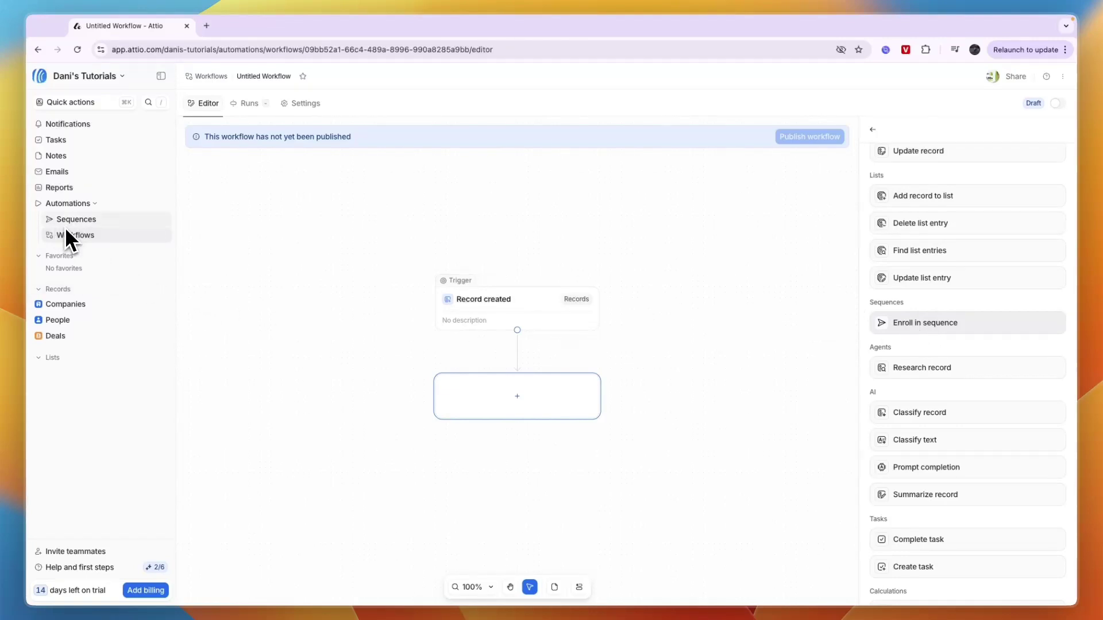
{"action": "scroll", "coordinate": [936, 345], "scroll_direction": "down", "scroll_amount": 5}
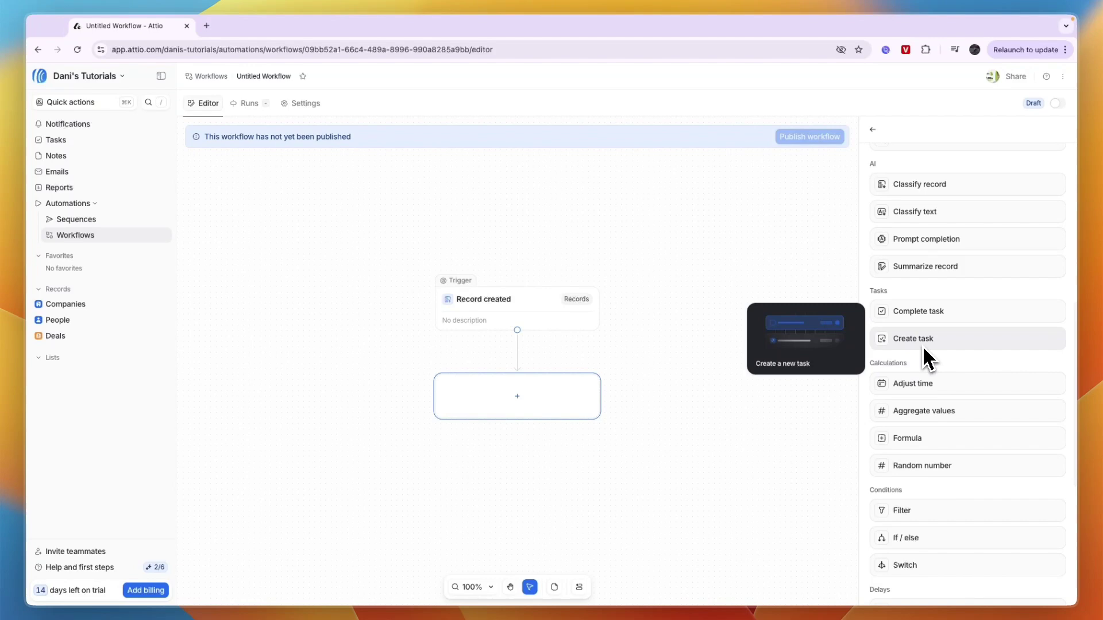
{"action": "scroll", "coordinate": [904, 391], "scroll_direction": "down", "scroll_amount": 5}
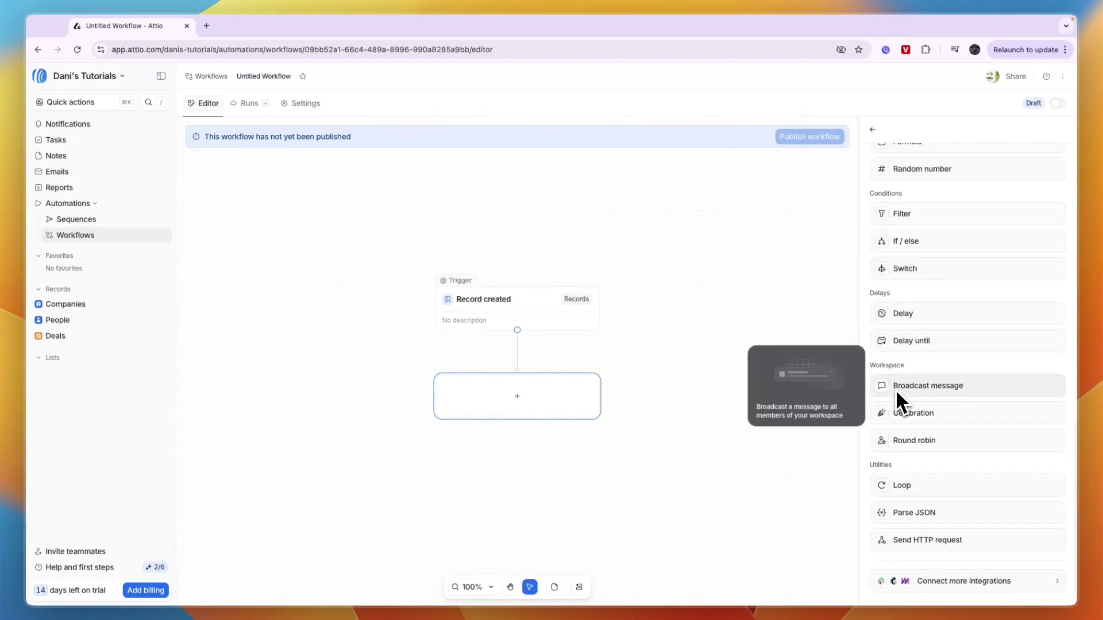
{"action": "scroll", "coordinate": [901, 396], "scroll_direction": "up", "scroll_amount": 10}
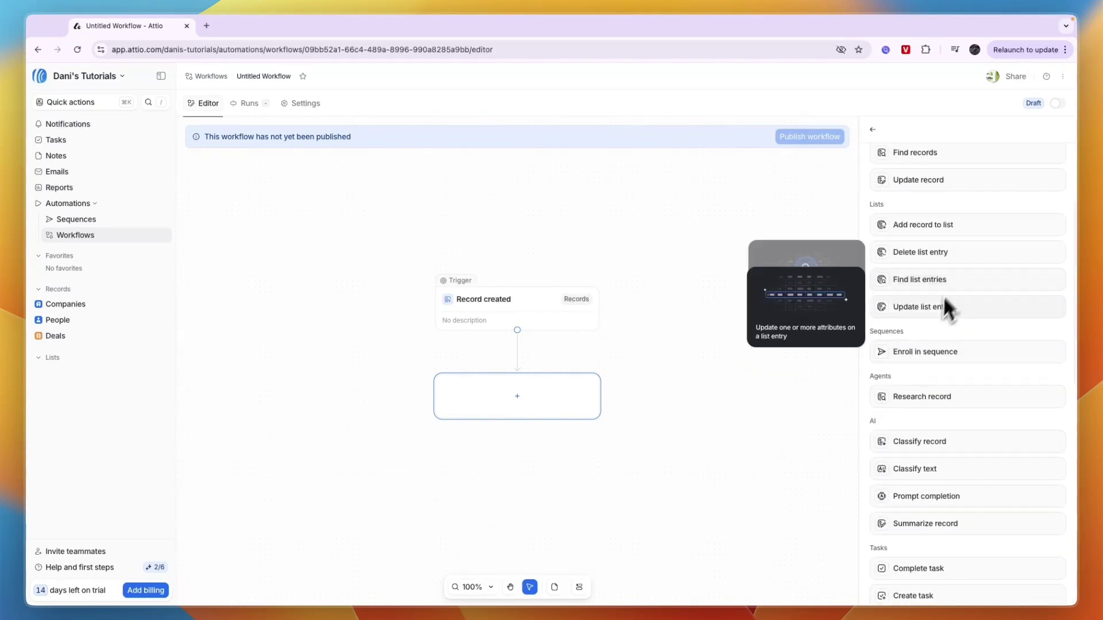
{"action": "left_click", "coordinate": [902, 372]}
{"action": "scroll", "coordinate": [919, 402], "scroll_direction": "up", "scroll_amount": 2}
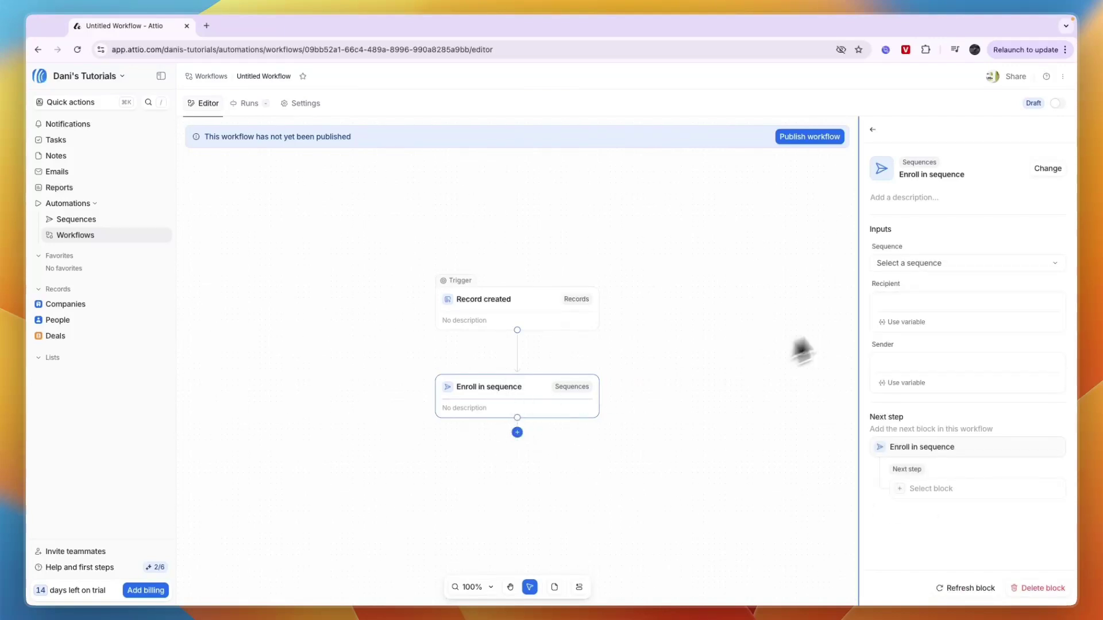
Set the trigger object to Companies, leaving the sequence unselected since none exist
{"action": "left_click", "coordinate": [936, 265]}
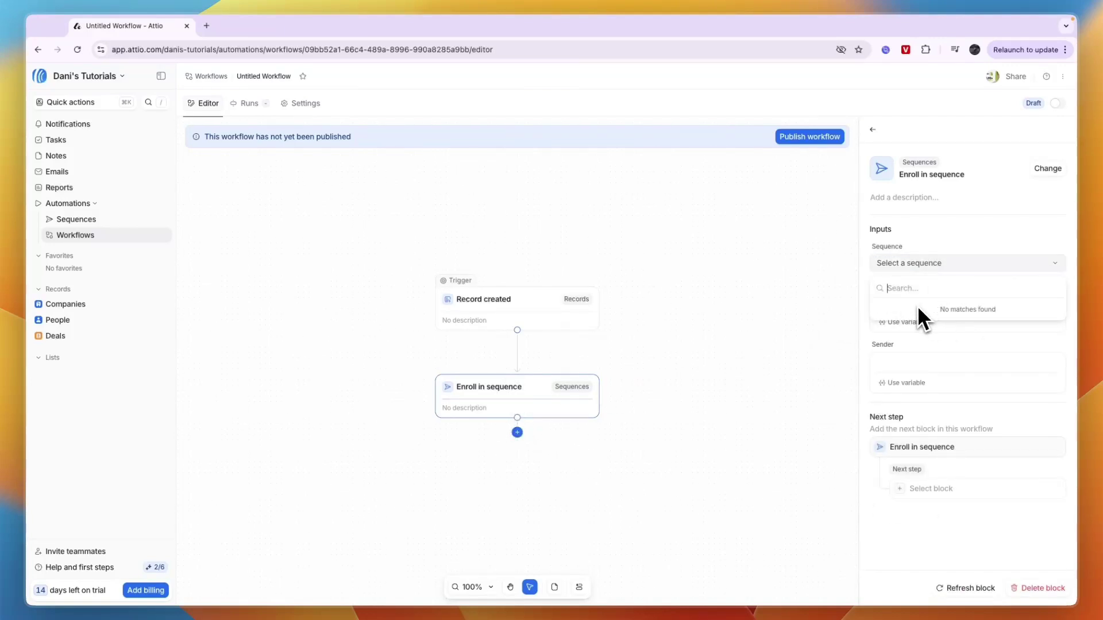
{"action": "left_click", "coordinate": [941, 260]}
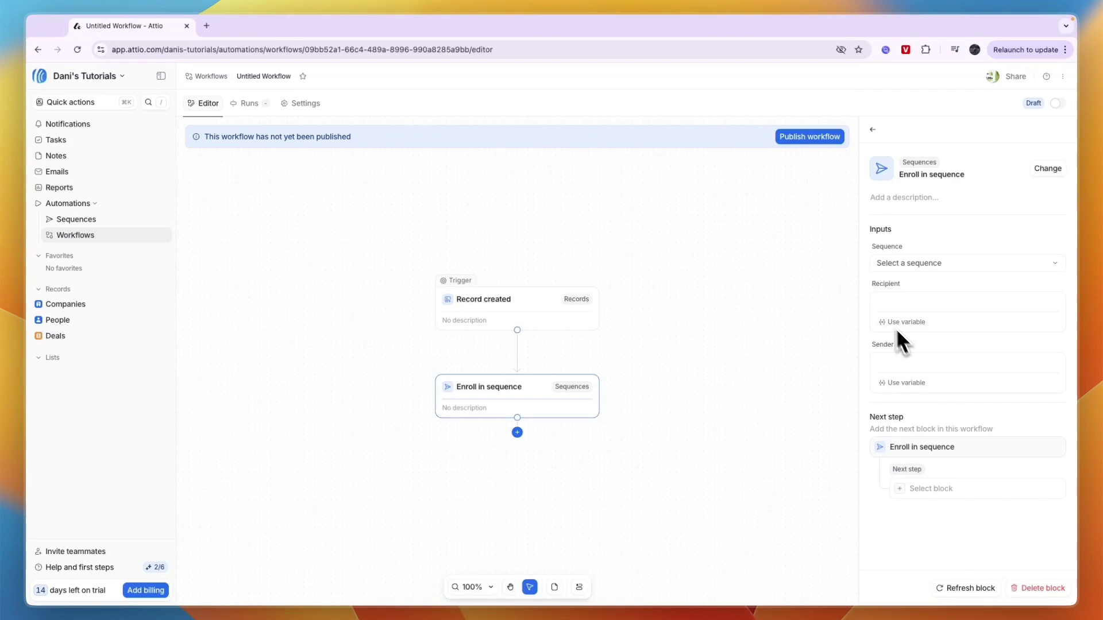
{"action": "left_click", "coordinate": [511, 318]}
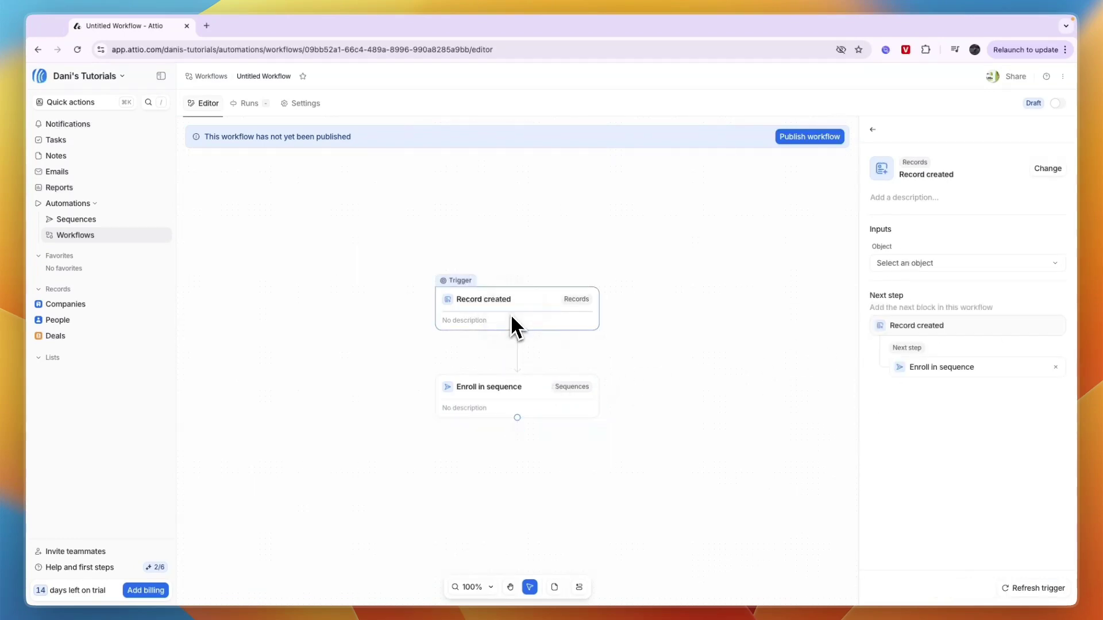
{"action": "left_click", "coordinate": [922, 265]}
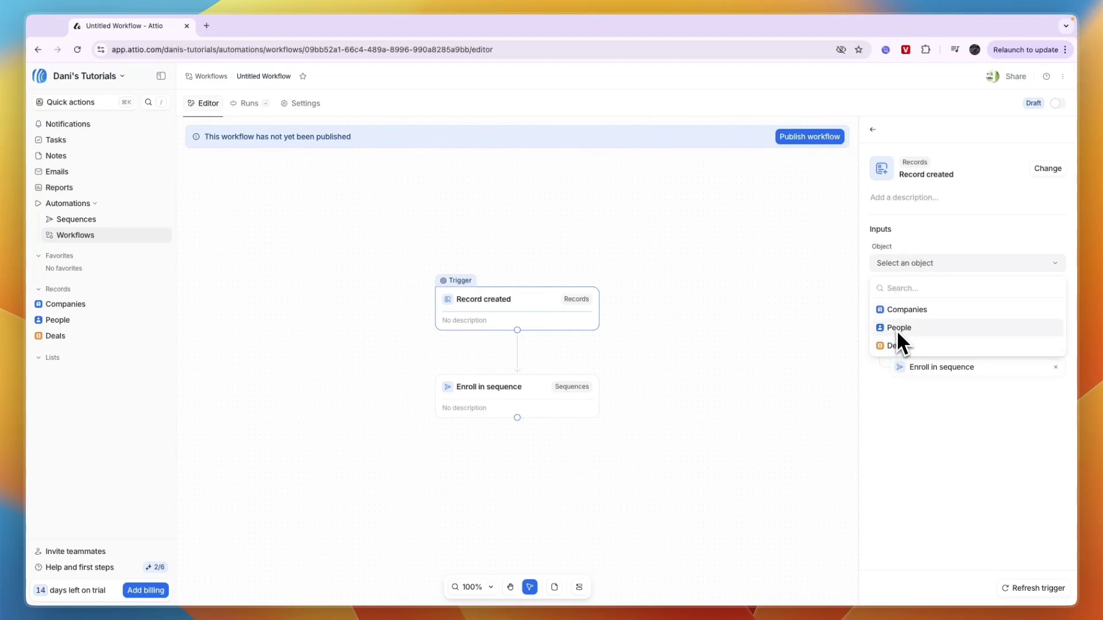
{"action": "left_click", "coordinate": [922, 310]}
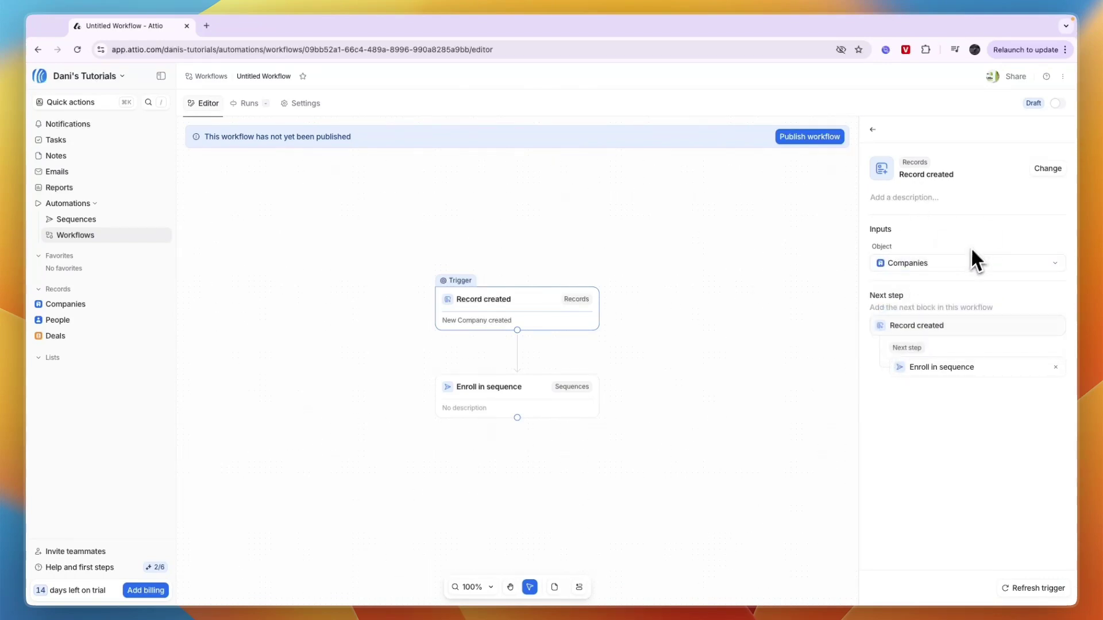
{"action": "left_click", "coordinate": [850, 202]}
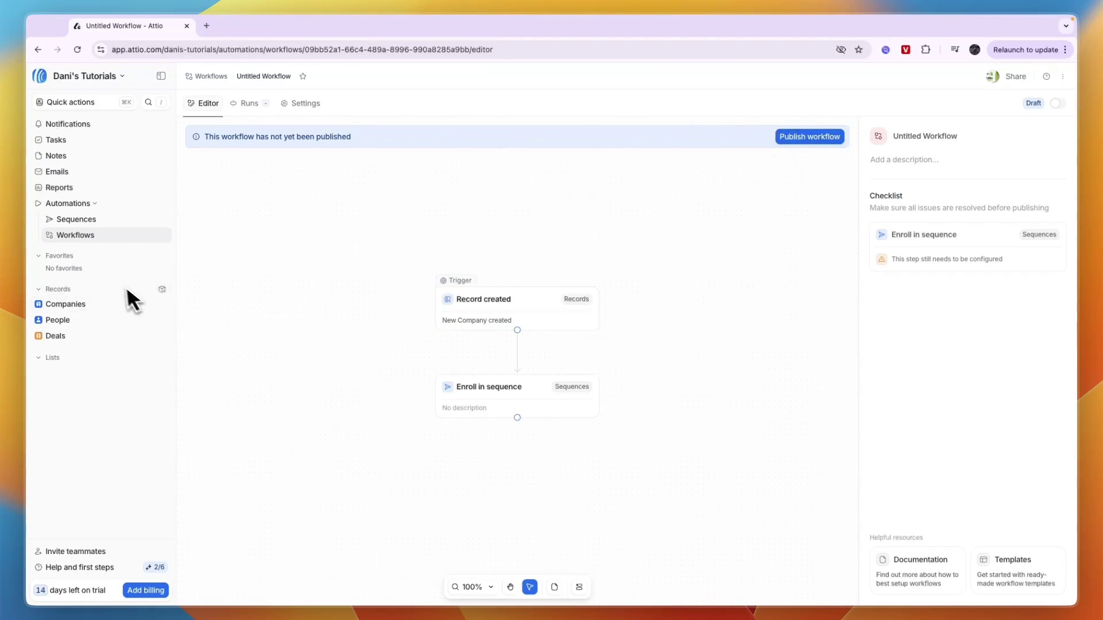
{"action": "left_click", "coordinate": [86, 220]}
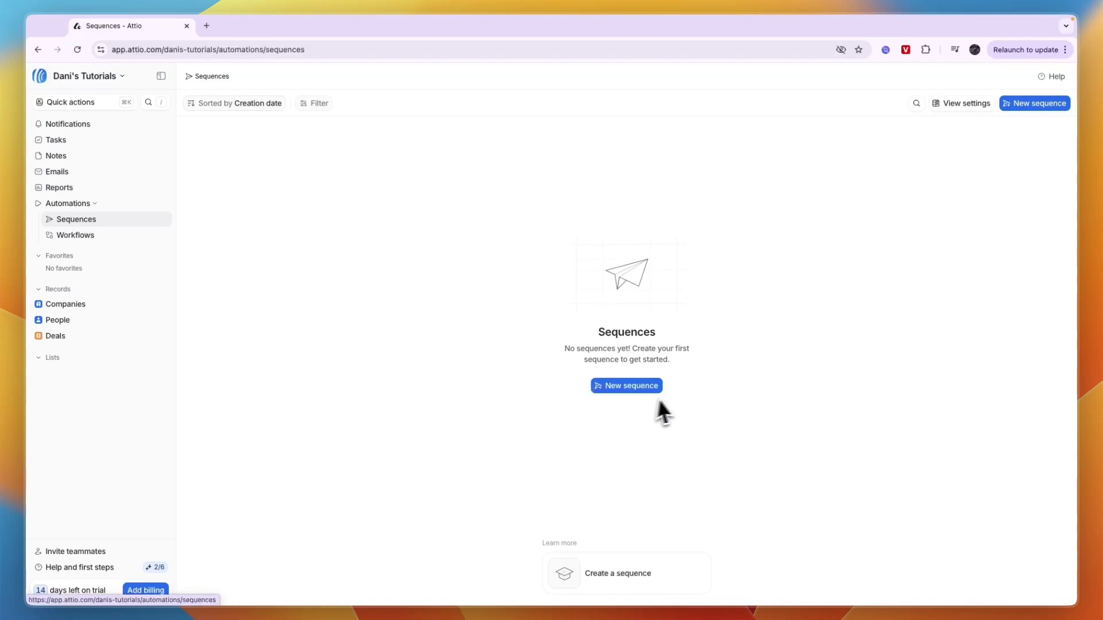
Create a new sequence and keep its first email starting immediately after enrollment
{"action": "left_click", "coordinate": [624, 381]}
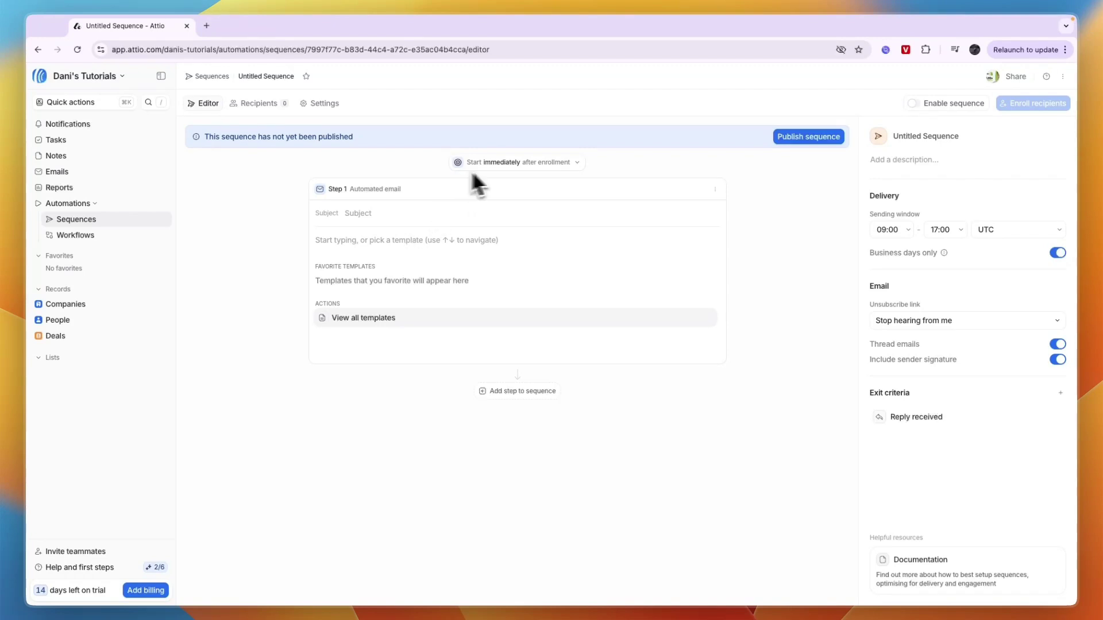
{"action": "left_click", "coordinate": [507, 164]}
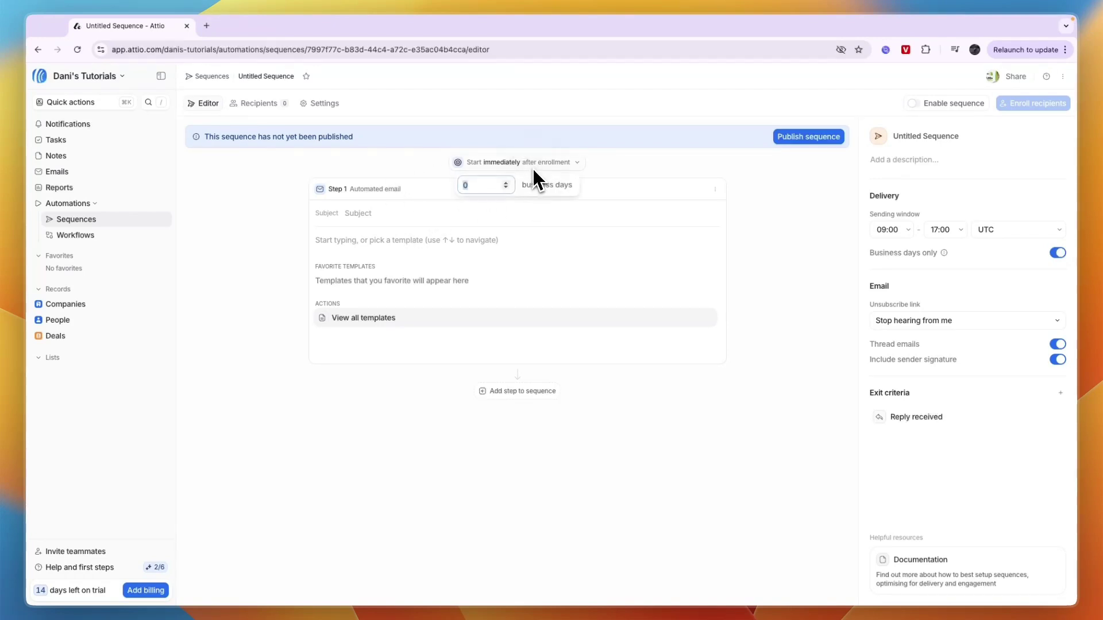
{"action": "left_click", "coordinate": [506, 183]}
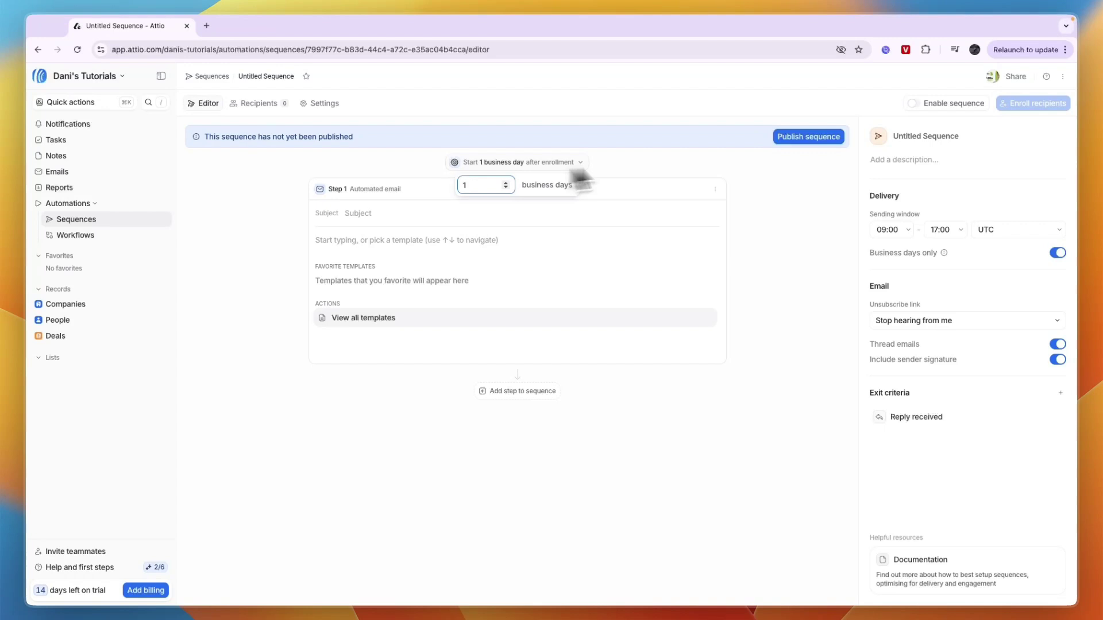
{"action": "left_click", "coordinate": [725, 172]}
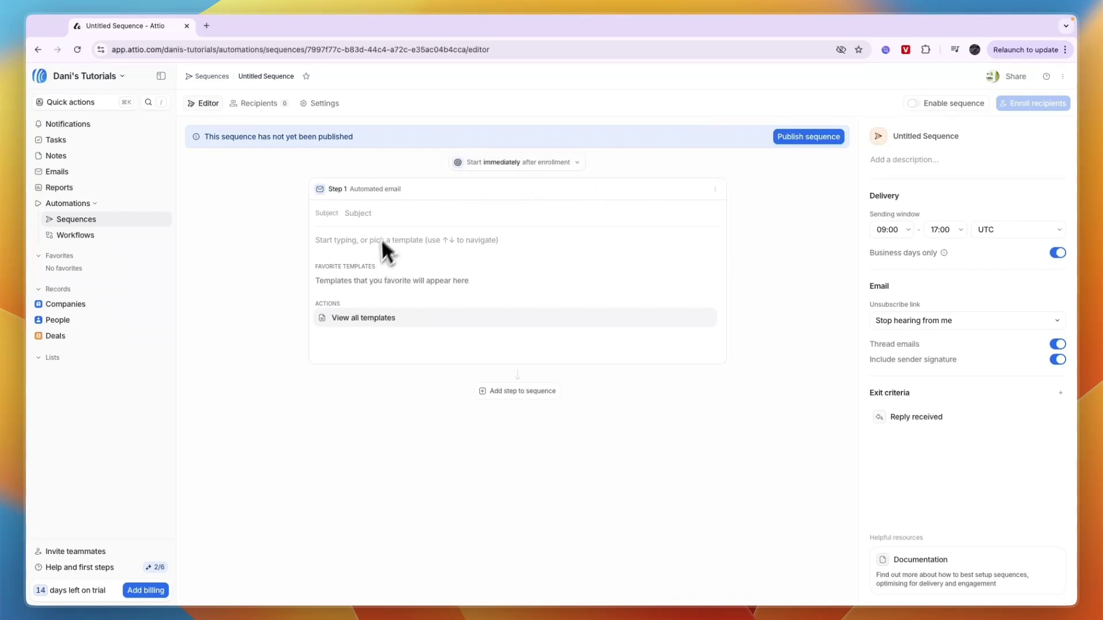
{"action": "left_click", "coordinate": [374, 215]}
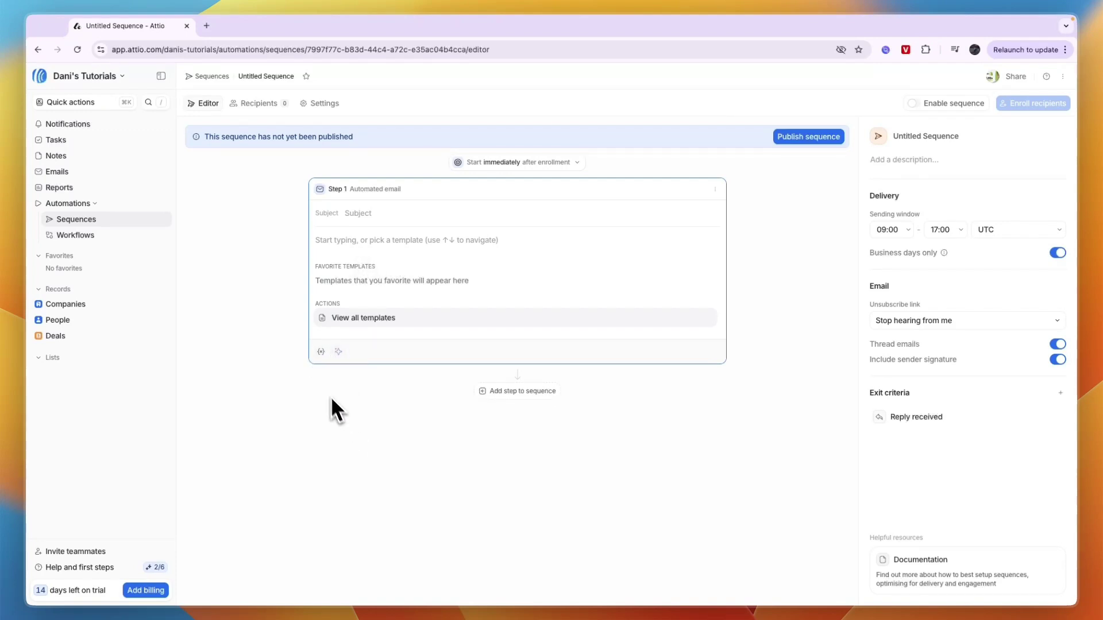
Write the greeting "Hi {Name › First}," in the email body
{"action": "left_click", "coordinate": [321, 355]}
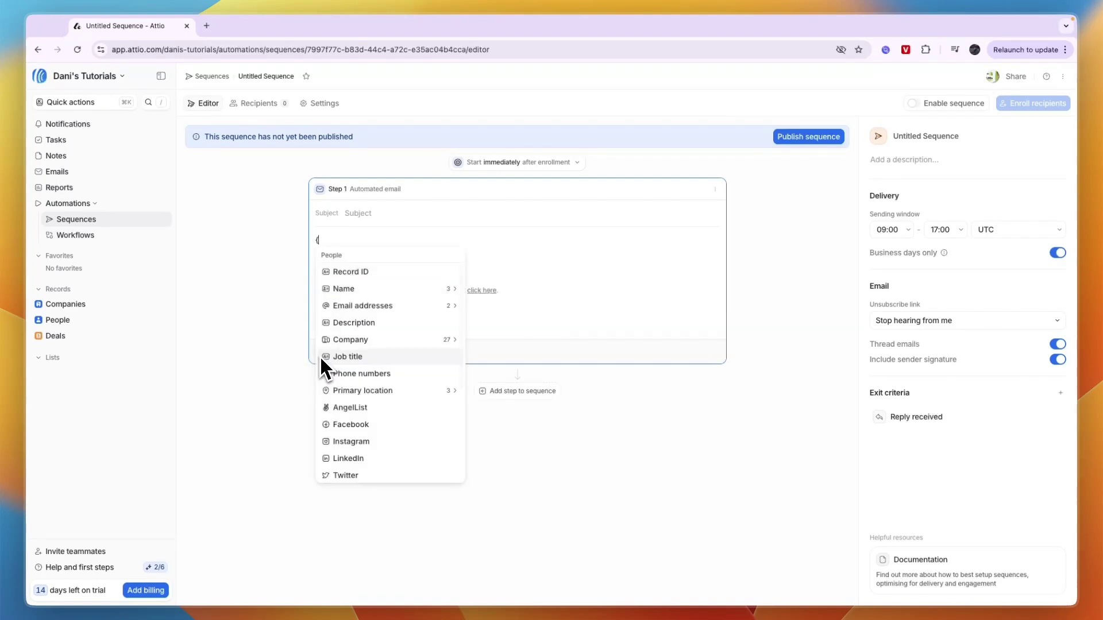
{"action": "left_click", "coordinate": [339, 289]}
{"action": "left_click", "coordinate": [353, 275]}
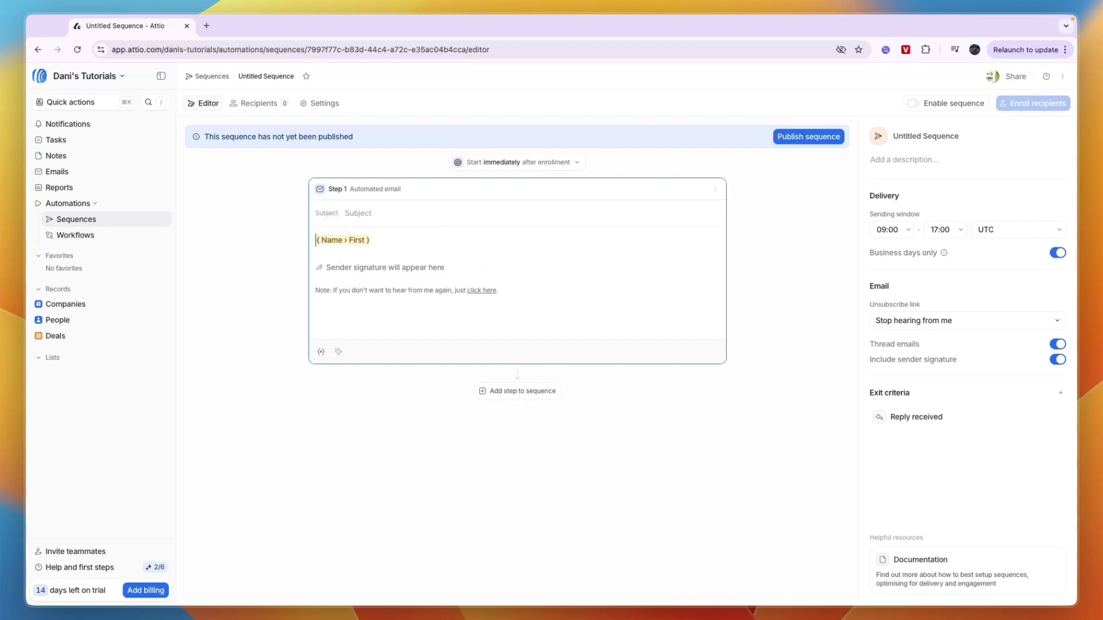
{"action": "type", "text": "Hi "}
{"action": "type", "text": ","}
Add an AI content block with the prompt "write an ice breaker"
{"action": "left_click", "coordinate": [339, 352]}
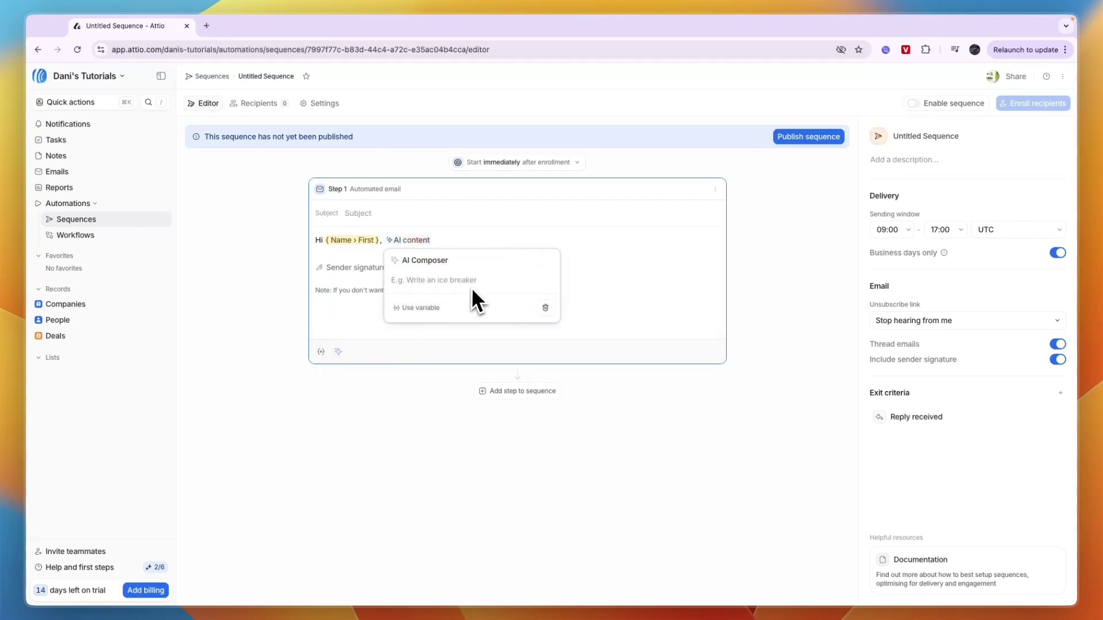
{"action": "type", "text": "write an ice breaker"}
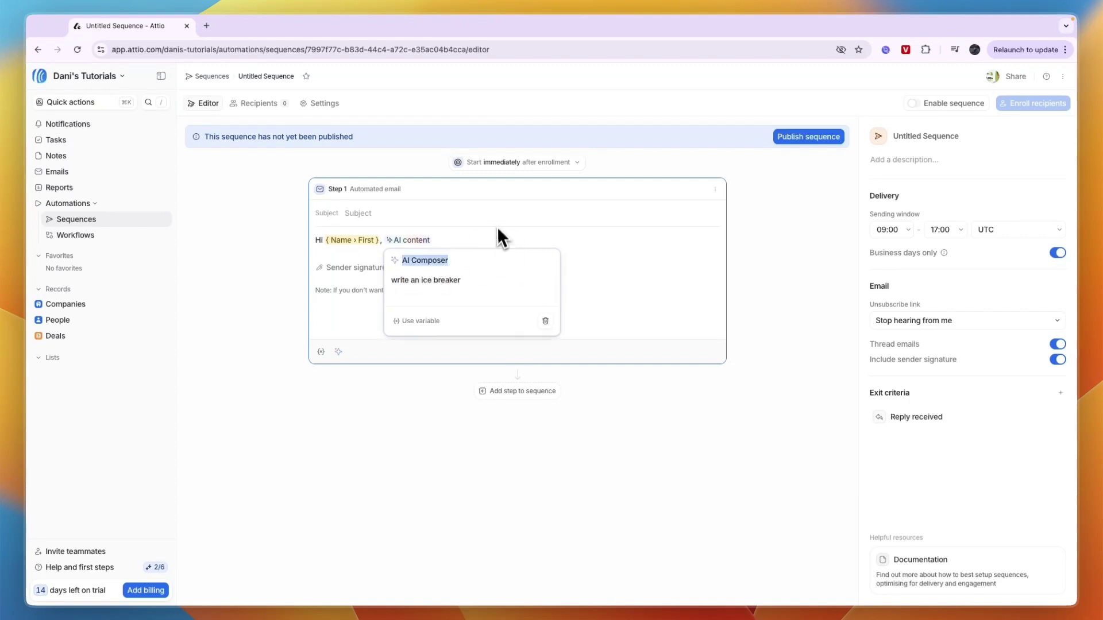
{"action": "left_click", "coordinate": [494, 238]}
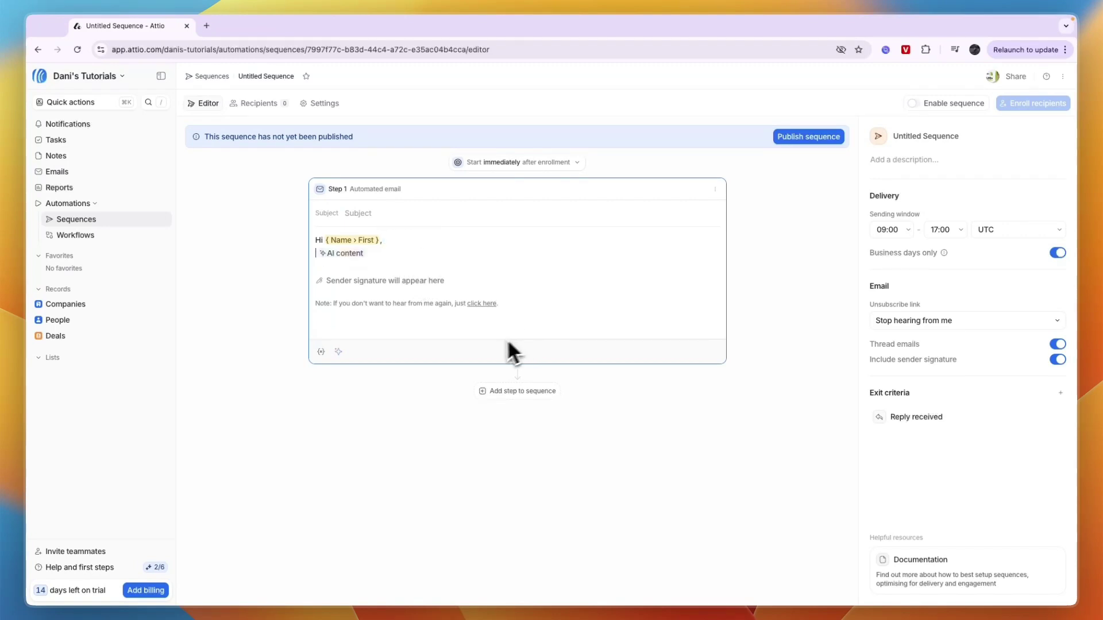
Add a second email step, then delete it so only Step 1 remains
{"action": "left_click", "coordinate": [505, 390]}
{"action": "left_click", "coordinate": [509, 384]}
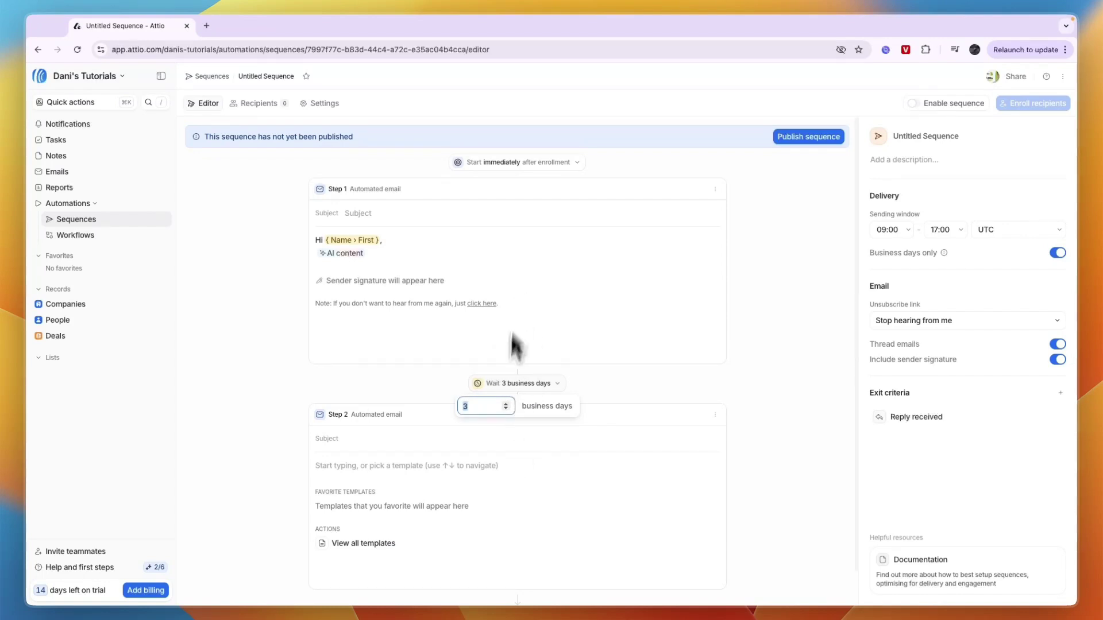
{"action": "scroll", "coordinate": [505, 356], "scroll_direction": "down", "scroll_amount": 2}
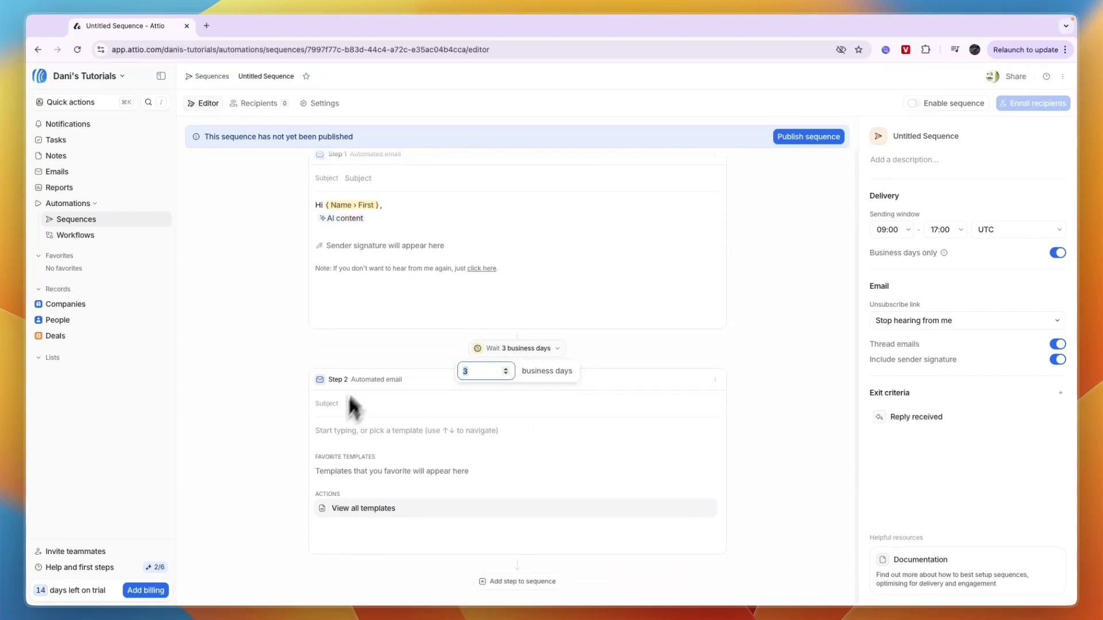
{"action": "left_click", "coordinate": [308, 353]}
{"action": "left_click", "coordinate": [714, 379]}
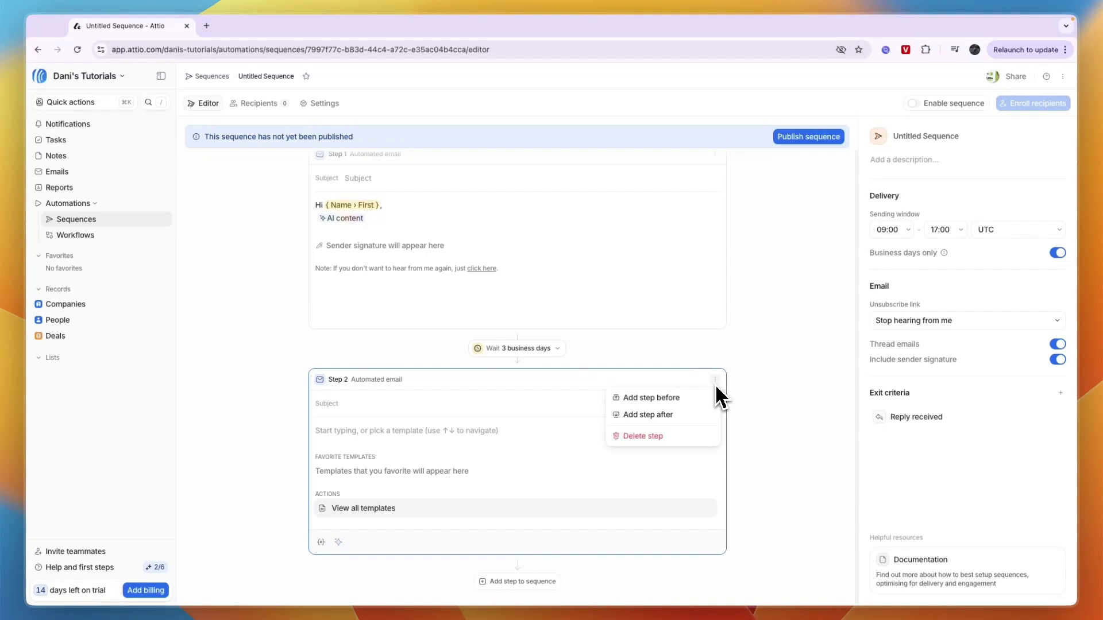
{"action": "left_click", "coordinate": [652, 435]}
{"action": "left_click", "coordinate": [633, 348]}
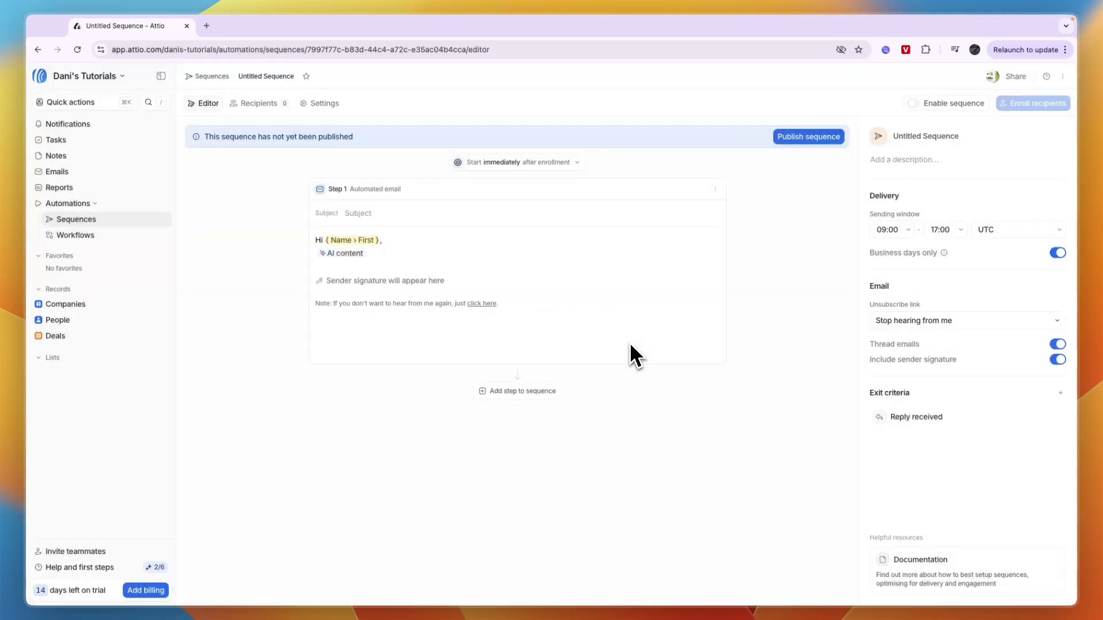
Give the email the subject "h", publish the sequence, and view its empty Recipients
{"action": "left_click", "coordinate": [378, 218]}
{"action": "type", "text": "h"}
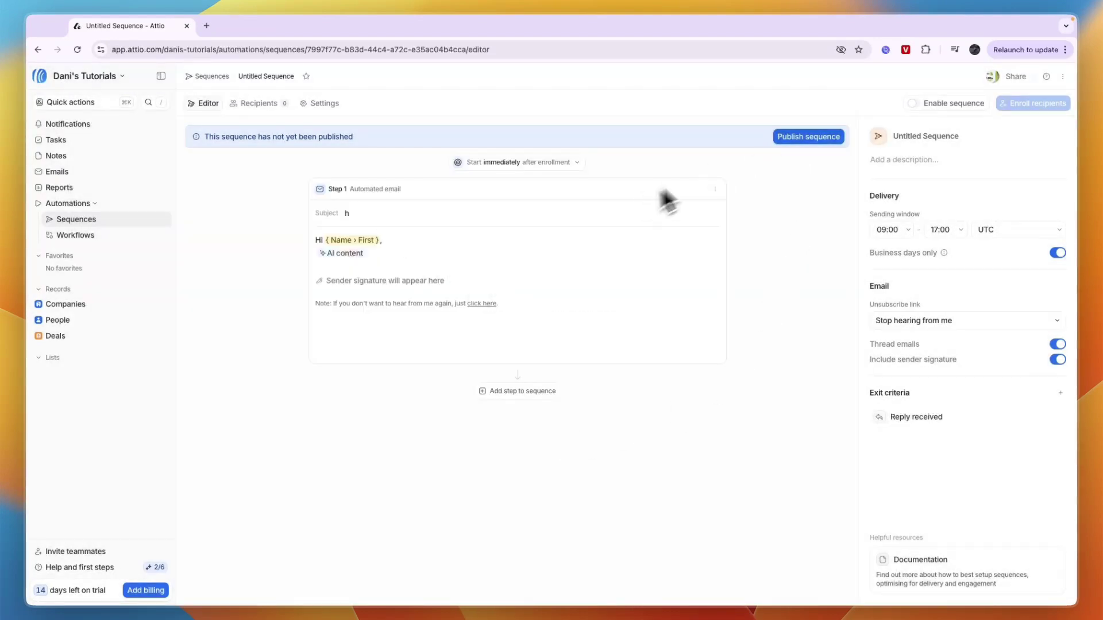
{"action": "left_click", "coordinate": [792, 138]}
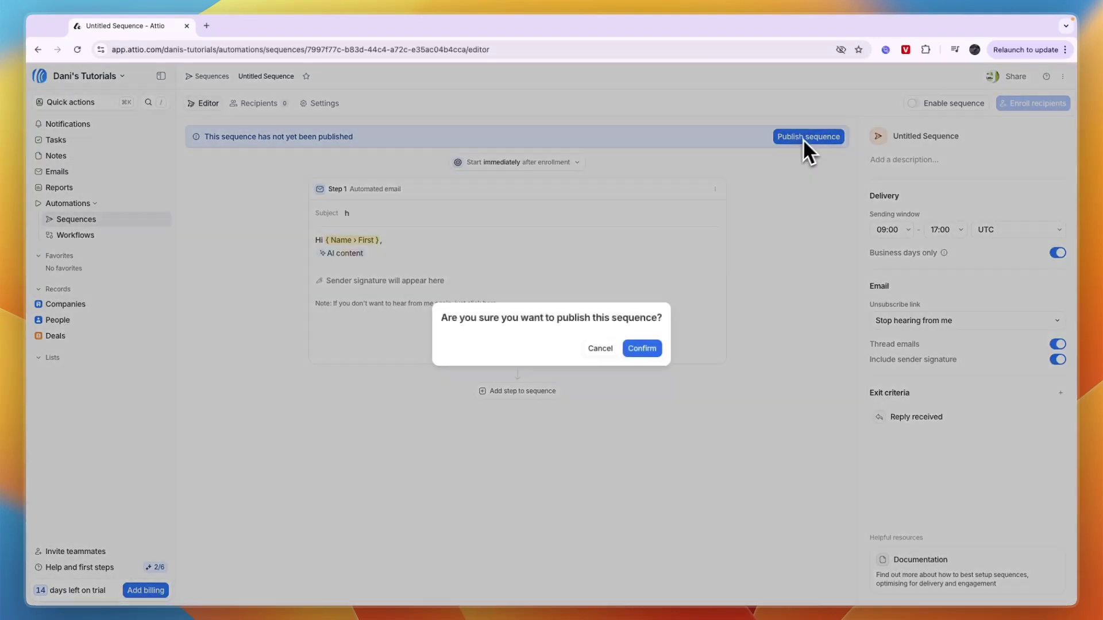
{"action": "left_click", "coordinate": [639, 354]}
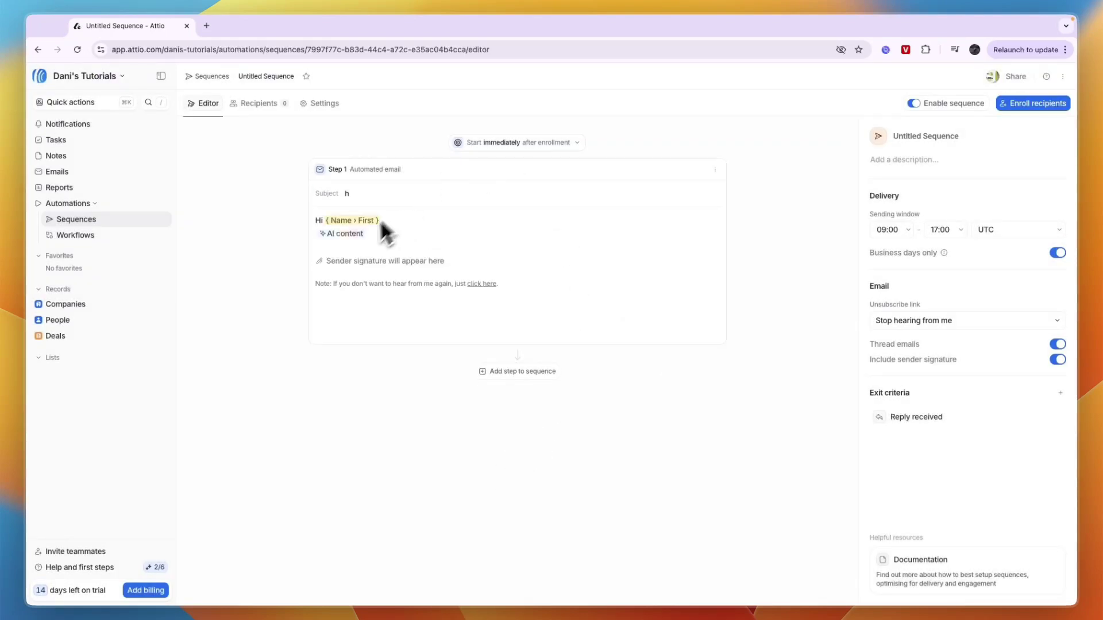
{"action": "left_click", "coordinate": [256, 104]}
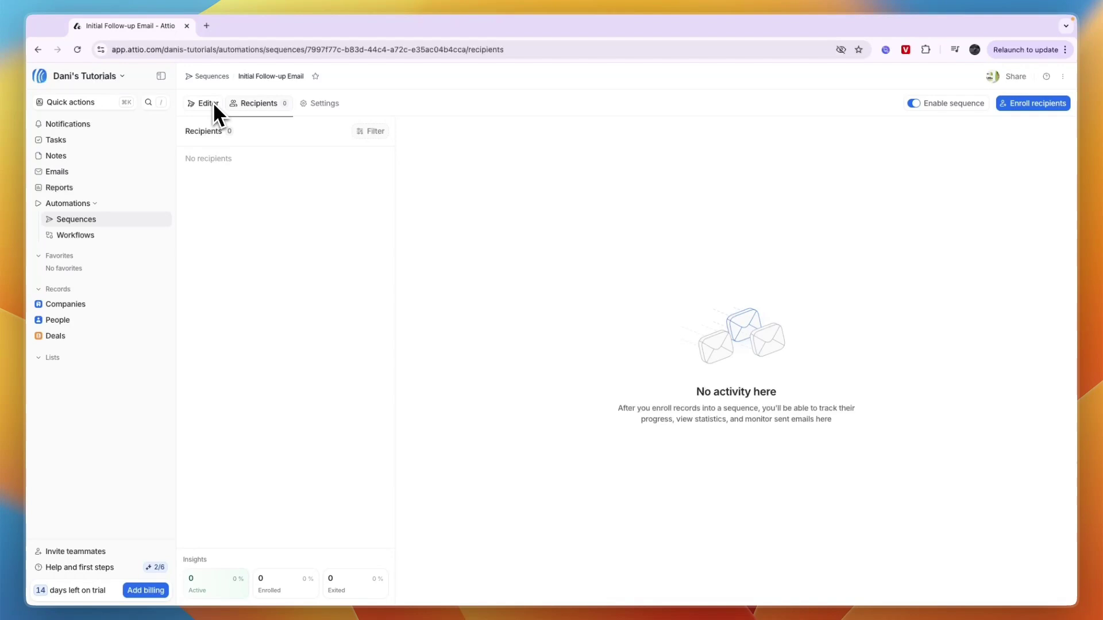
Set the Untitled Workflow's Enroll in sequence step to the Initial Follow-up Email sequence
{"action": "left_click", "coordinate": [120, 233]}
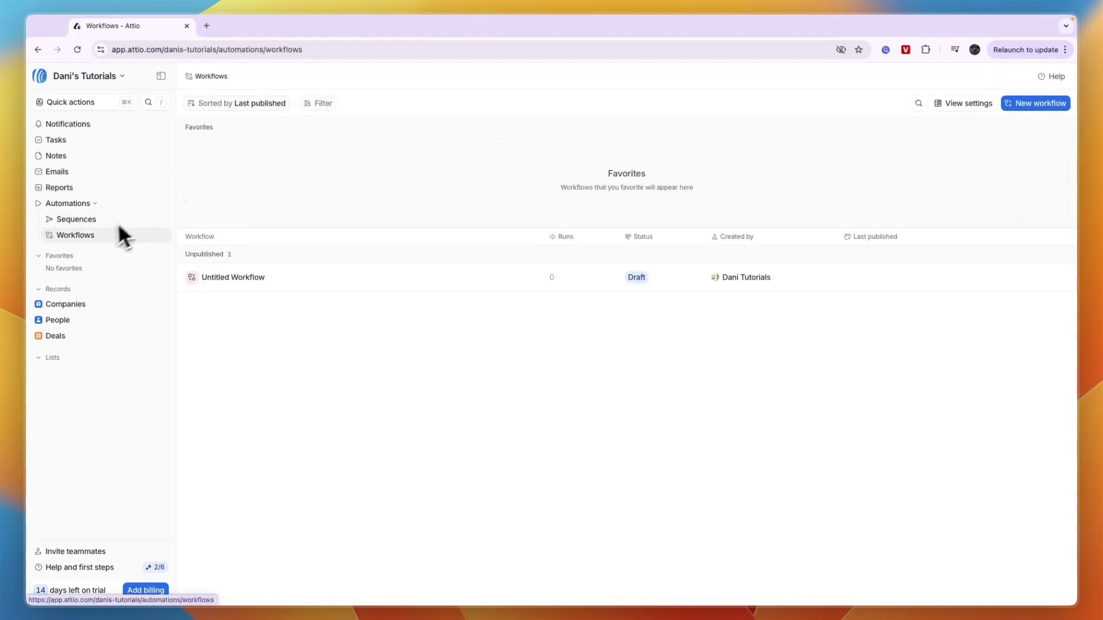
{"action": "left_click", "coordinate": [242, 277]}
{"action": "left_click", "coordinate": [497, 395]}
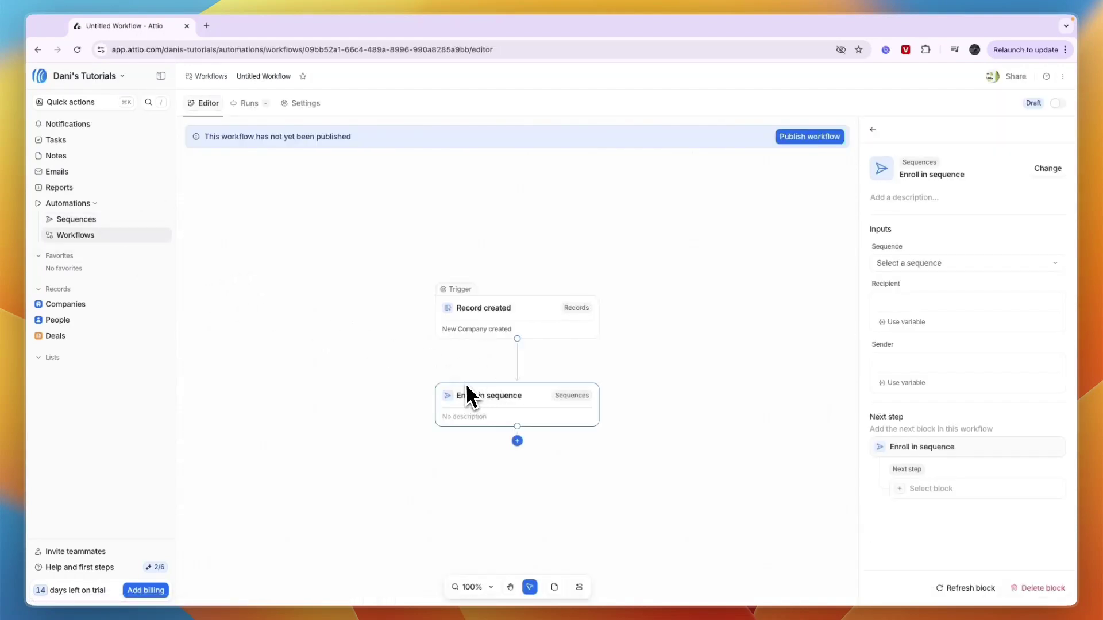
{"action": "left_click", "coordinate": [893, 263]}
{"action": "left_click", "coordinate": [893, 309]}
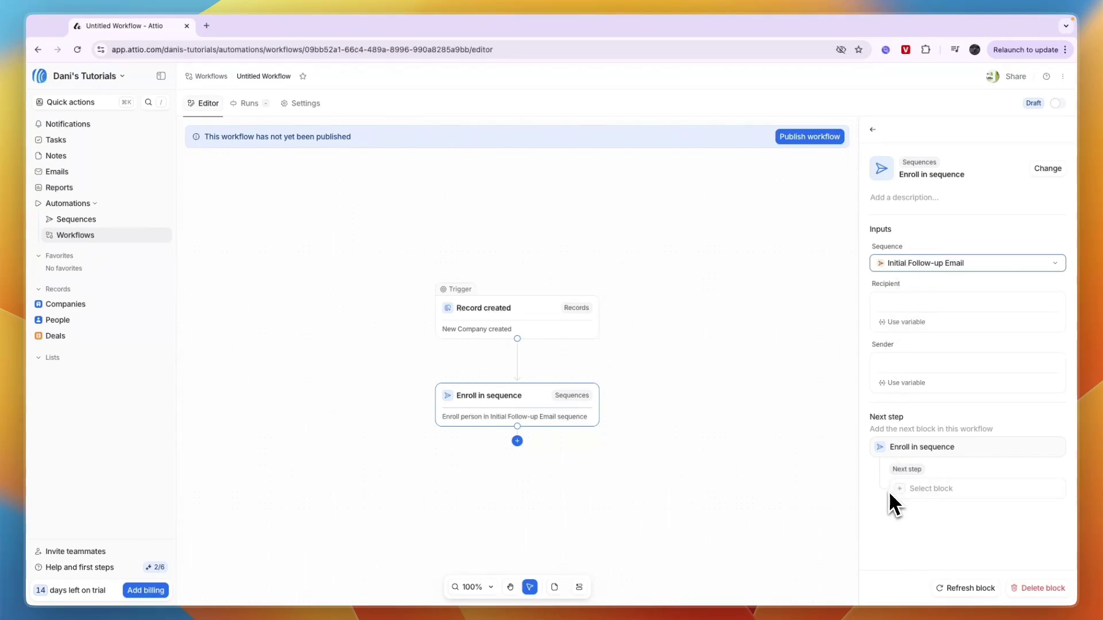
{"action": "left_click", "coordinate": [782, 435]}
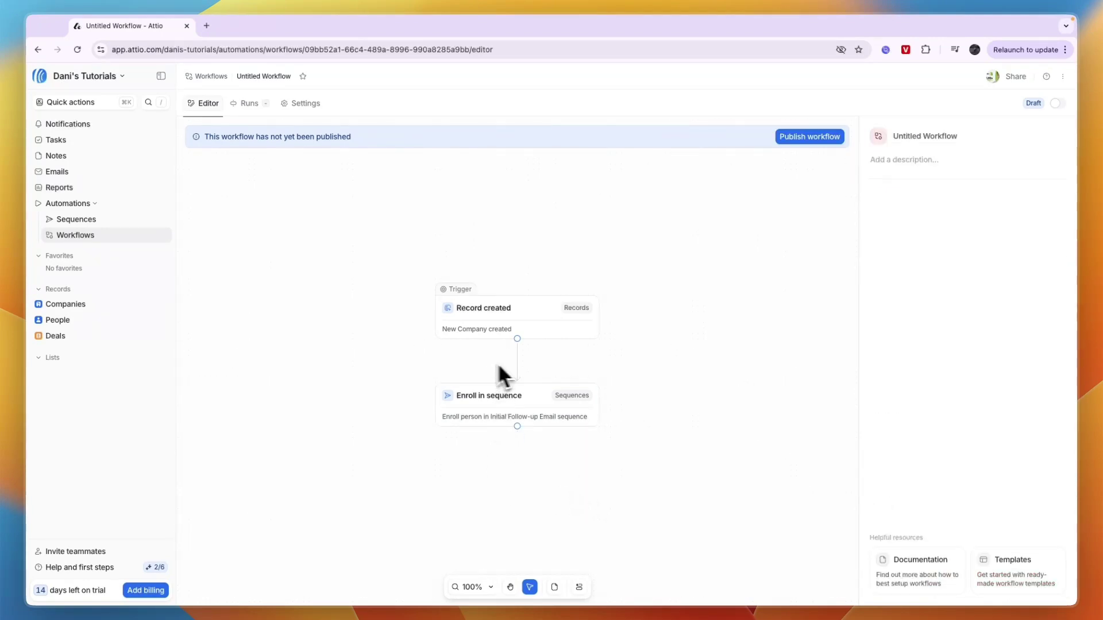
Publish the workflow live, review its run history, and open the Reports dashboards
{"action": "left_click", "coordinate": [797, 136]}
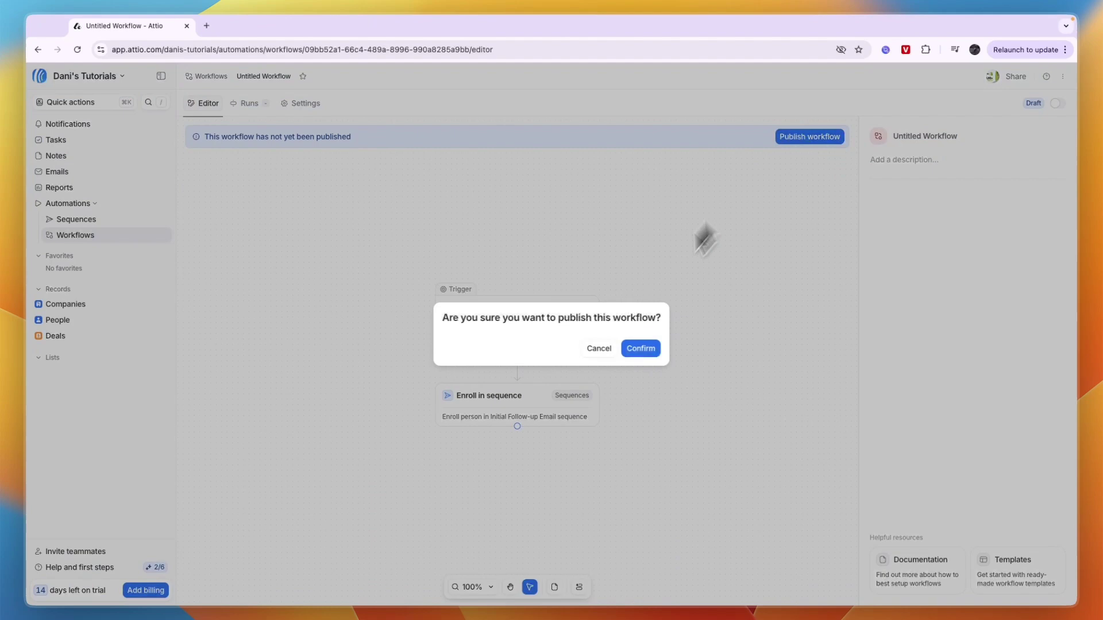
{"action": "left_click", "coordinate": [631, 349]}
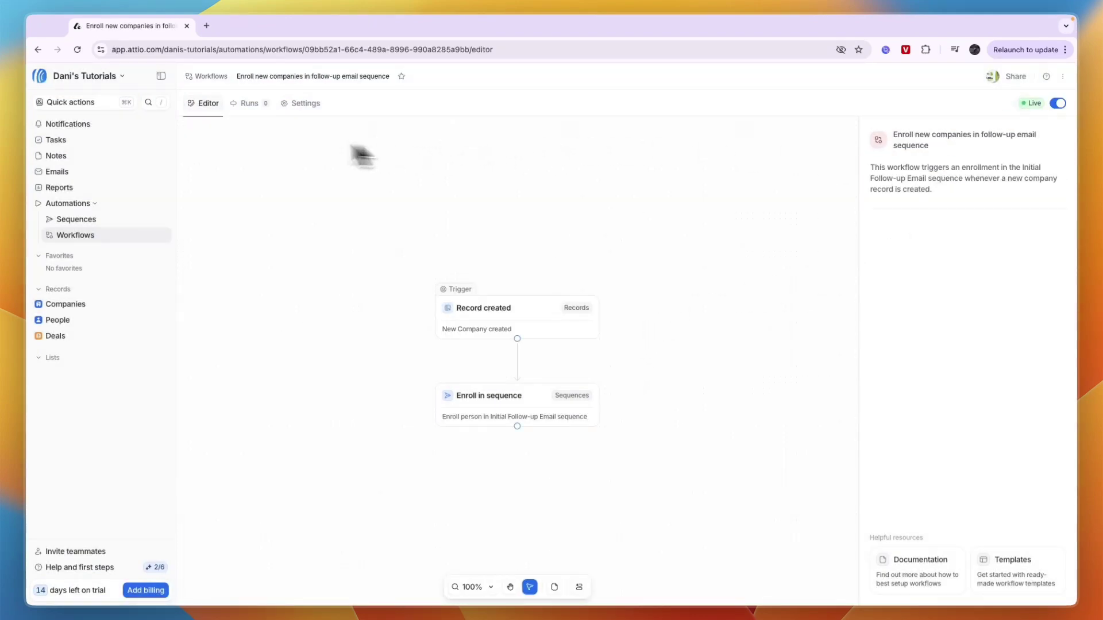
{"action": "left_click", "coordinate": [243, 108]}
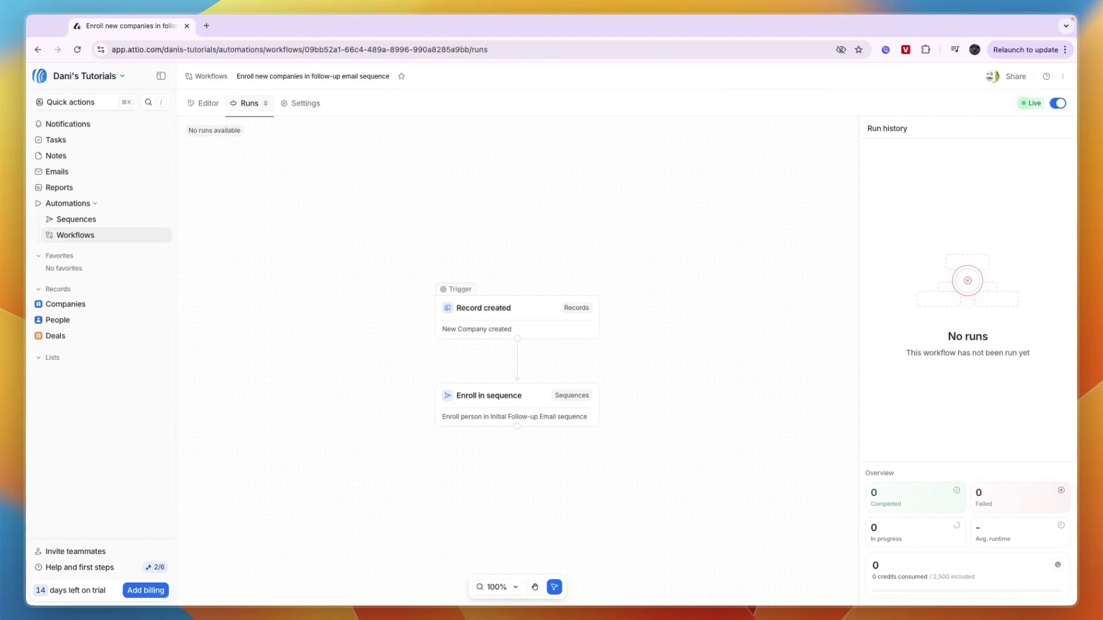
{"action": "left_click", "coordinate": [79, 189]}
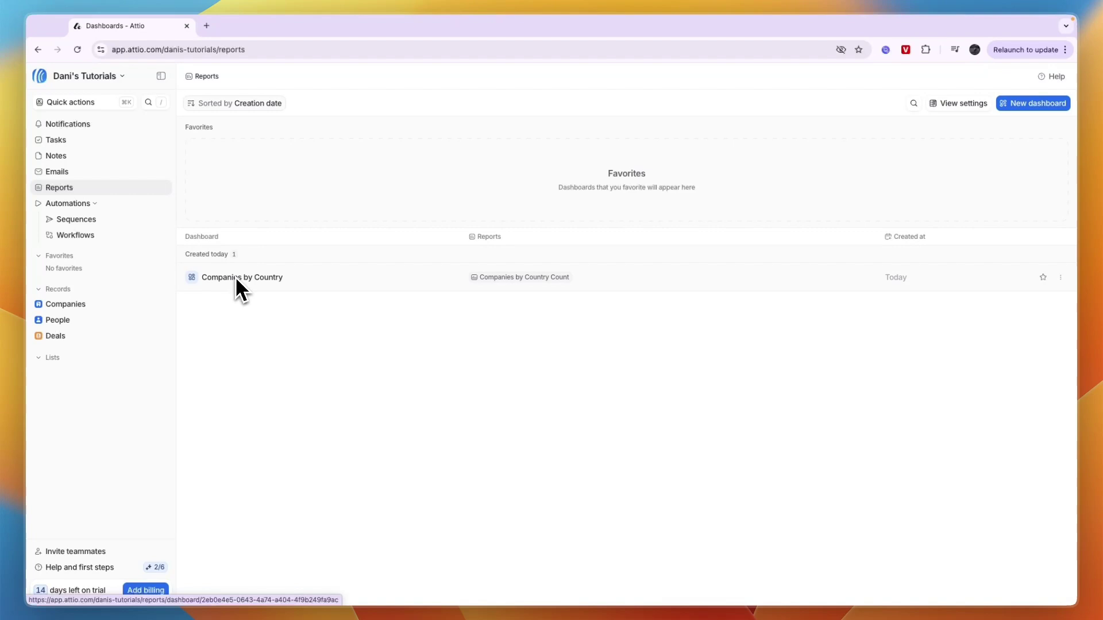
Start a new email draft from Emails and begin a new template
{"action": "left_click", "coordinate": [109, 173]}
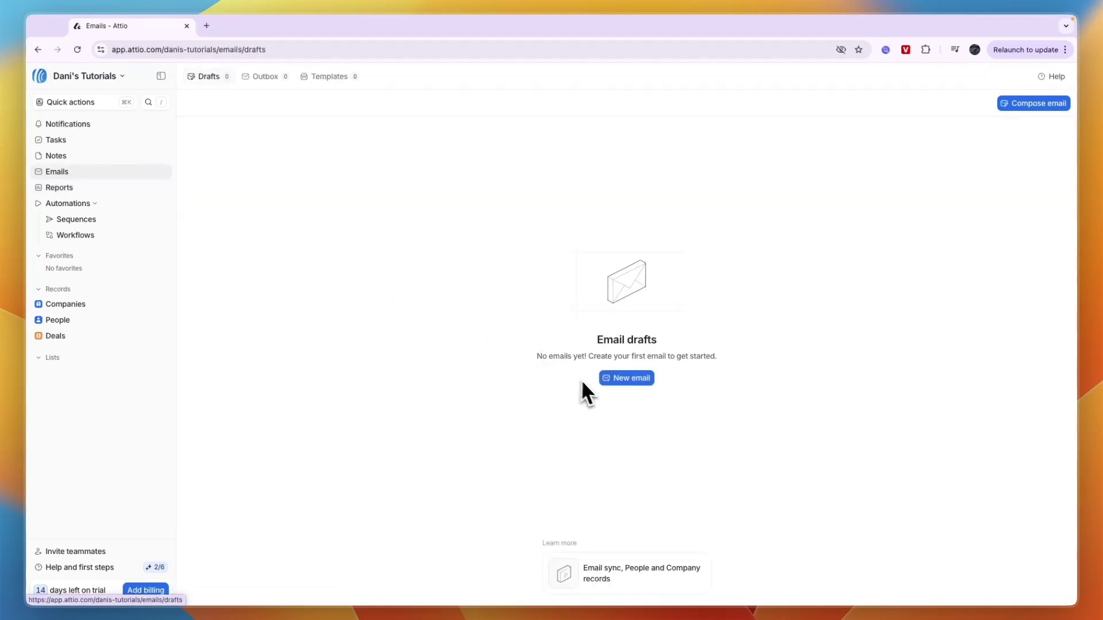
{"action": "left_click_drag", "start_coordinate": [540, 359], "coordinate": [716, 376]}
{"action": "left_click", "coordinate": [716, 368]}
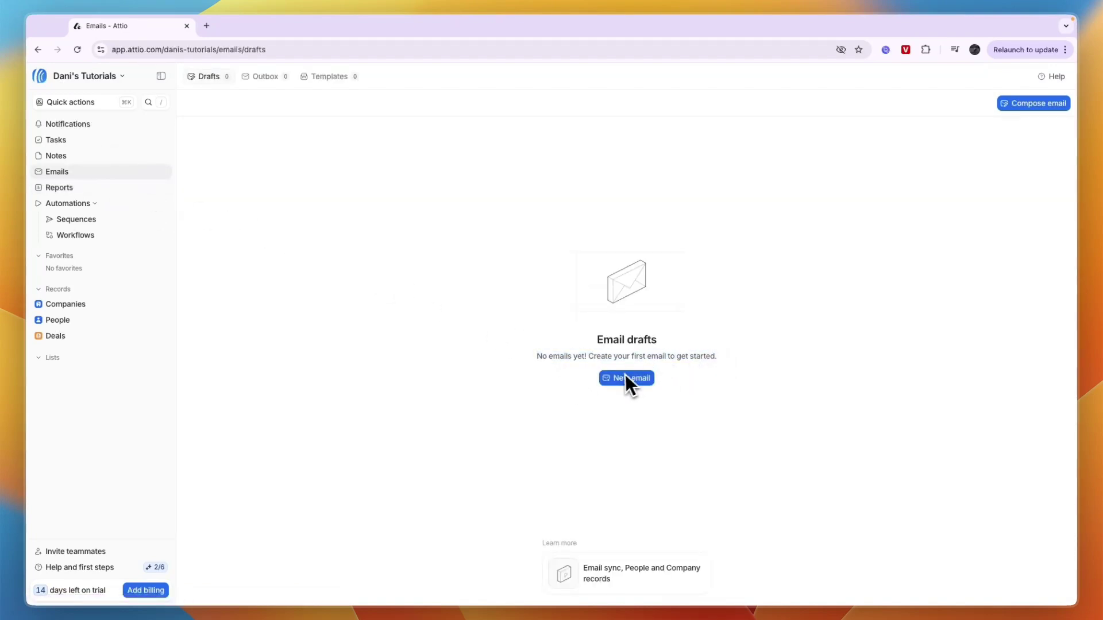
{"action": "left_click", "coordinate": [625, 379]}
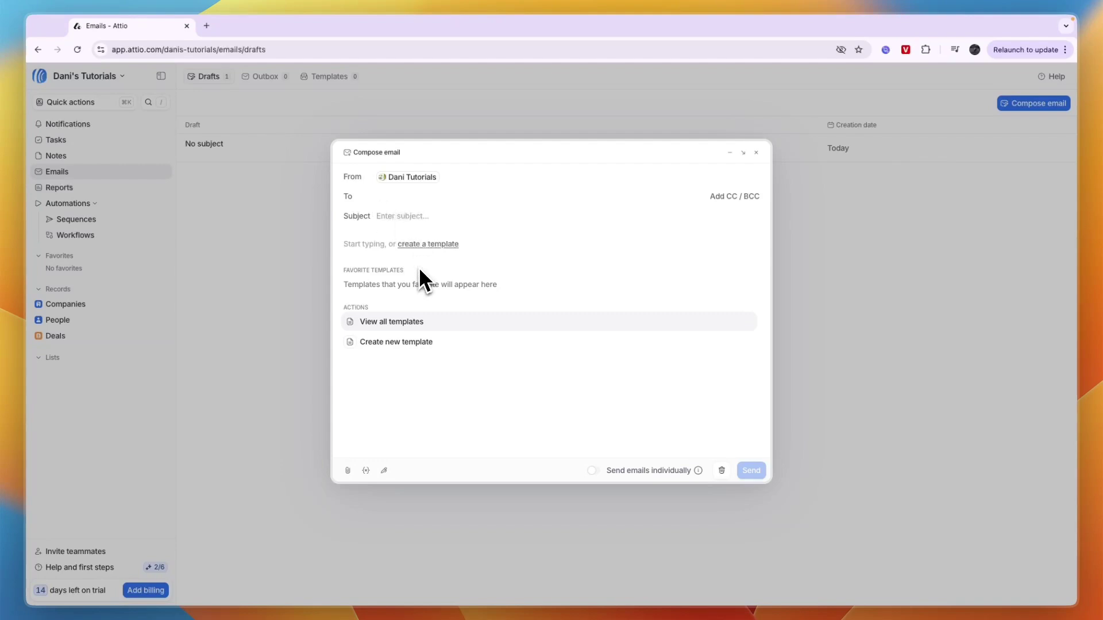
{"action": "left_click", "coordinate": [423, 248]}
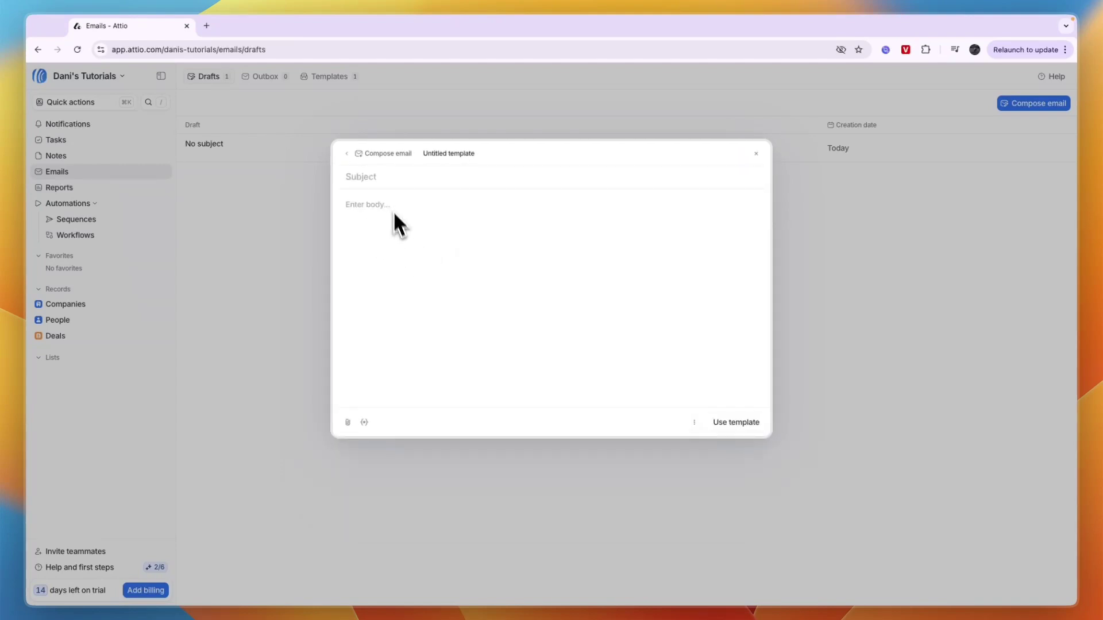
Return to the email, discard the draft, and go to the Notes page
{"action": "left_click", "coordinate": [348, 155]}
{"action": "left_click", "coordinate": [89, 187]}
{"action": "left_click", "coordinate": [79, 157]}
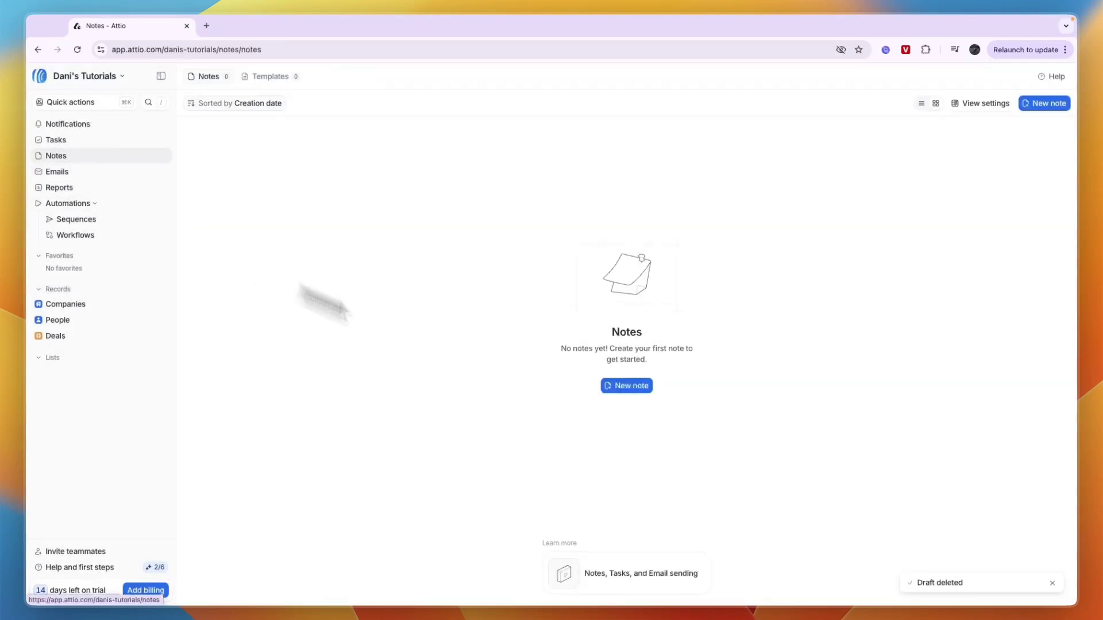
Create a new note linked to as-solutions and close it untitled and empty
{"action": "left_click", "coordinate": [622, 386]}
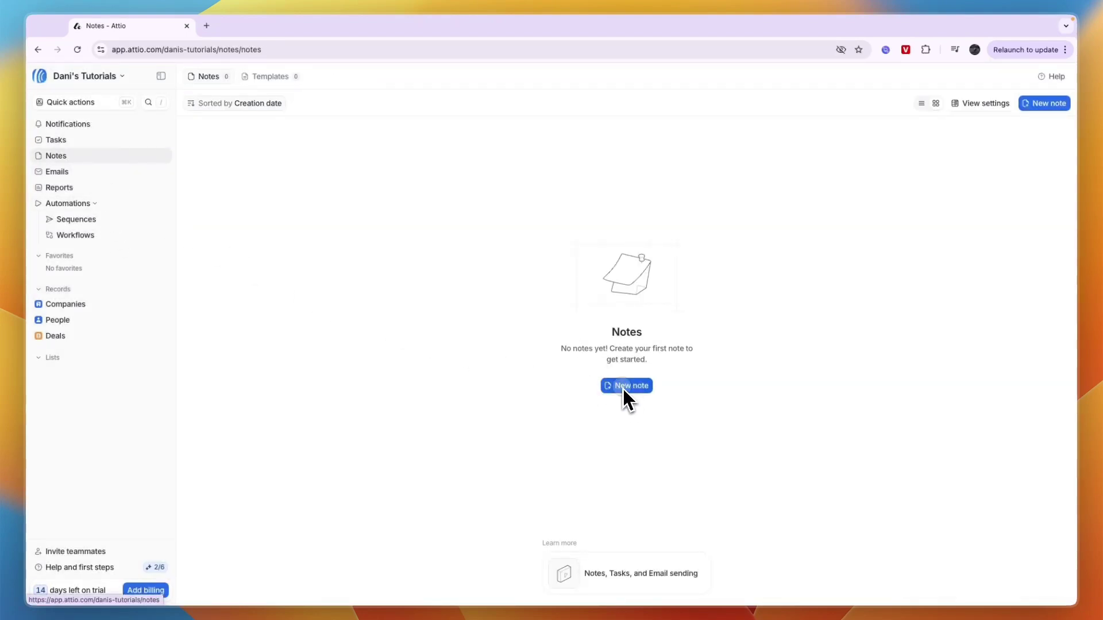
{"action": "left_click", "coordinate": [432, 271]}
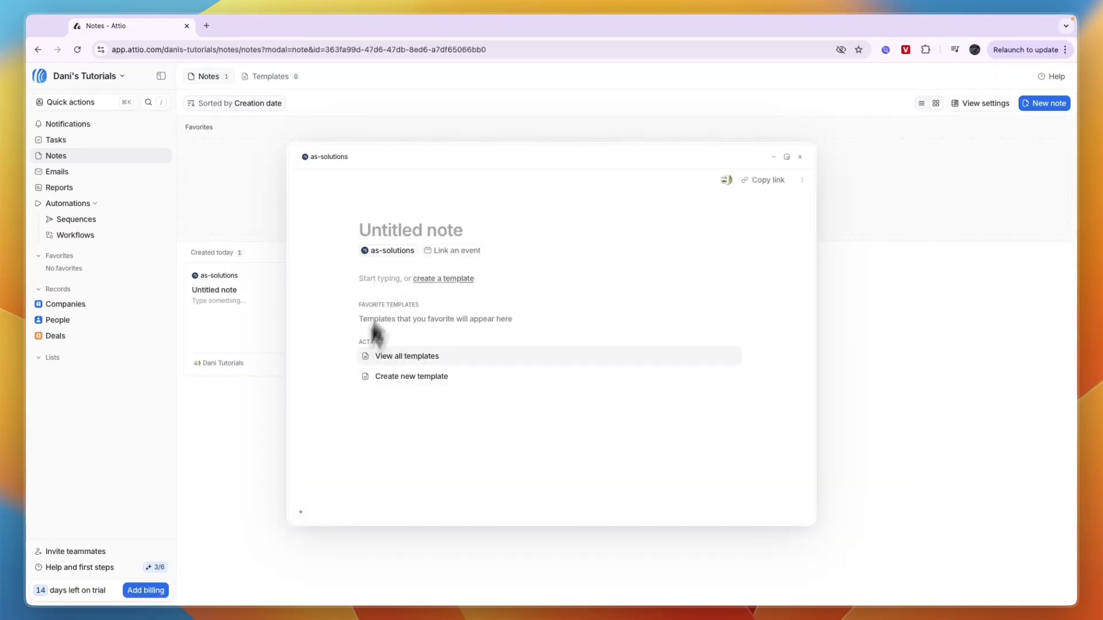
{"action": "left_click", "coordinate": [800, 157]}
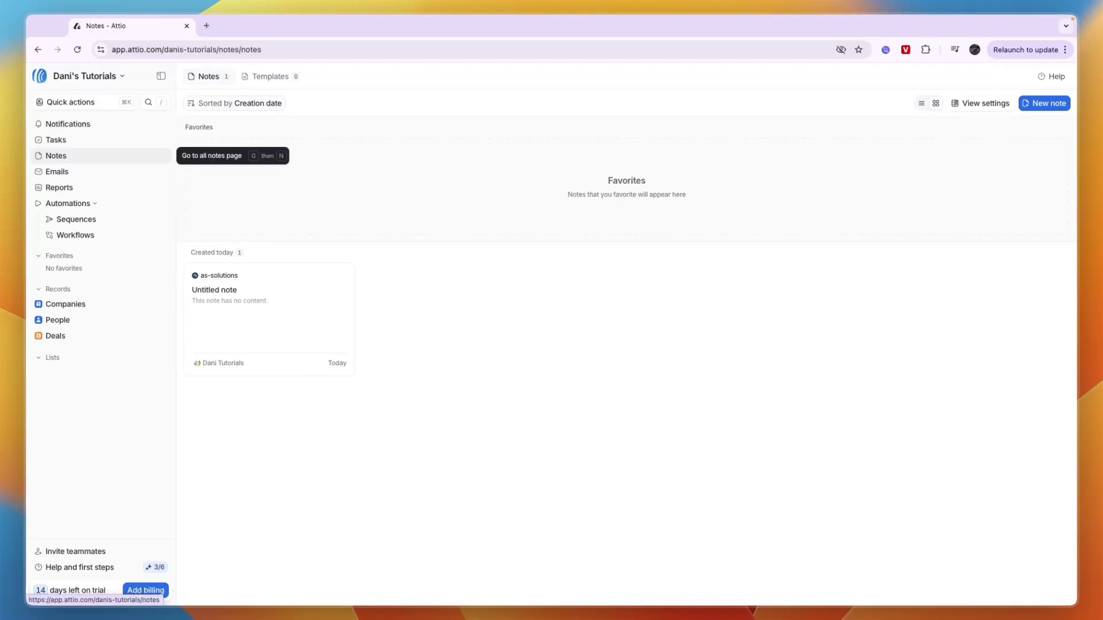
Create a task assigned to you, linked to as-solutions, with a due date of today
{"action": "left_click", "coordinate": [55, 142]}
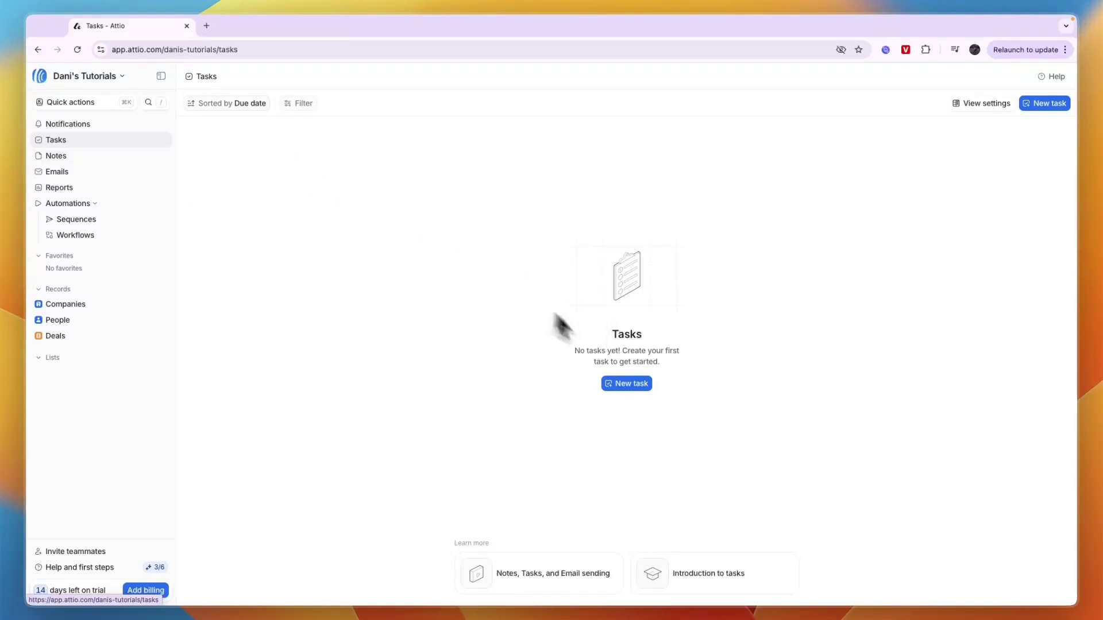
{"action": "left_click", "coordinate": [630, 389]}
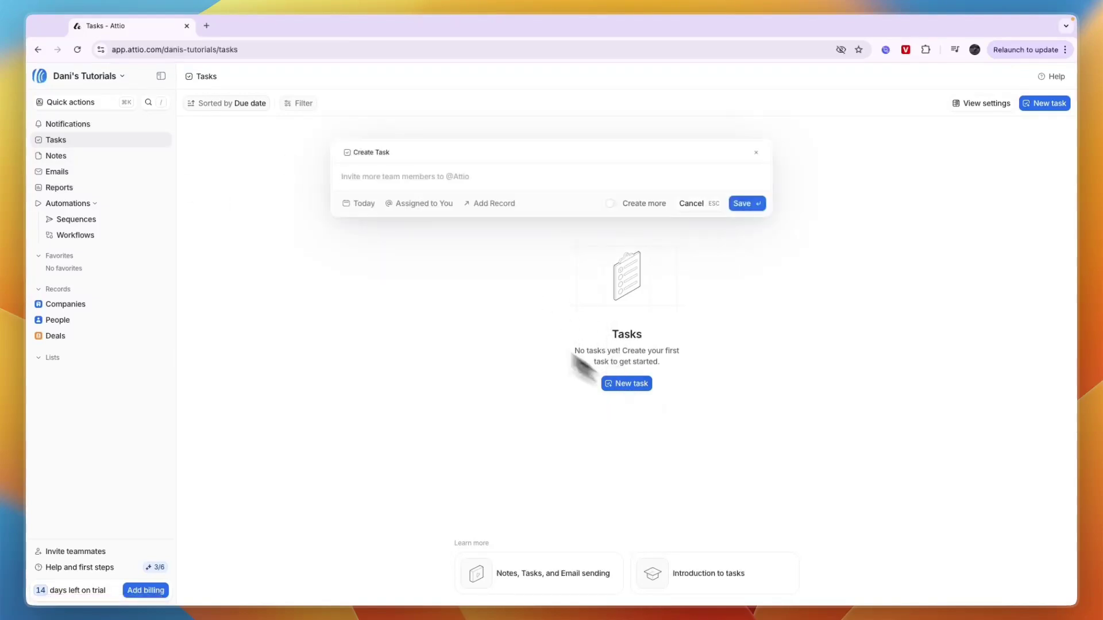
{"action": "left_click", "coordinate": [395, 204]}
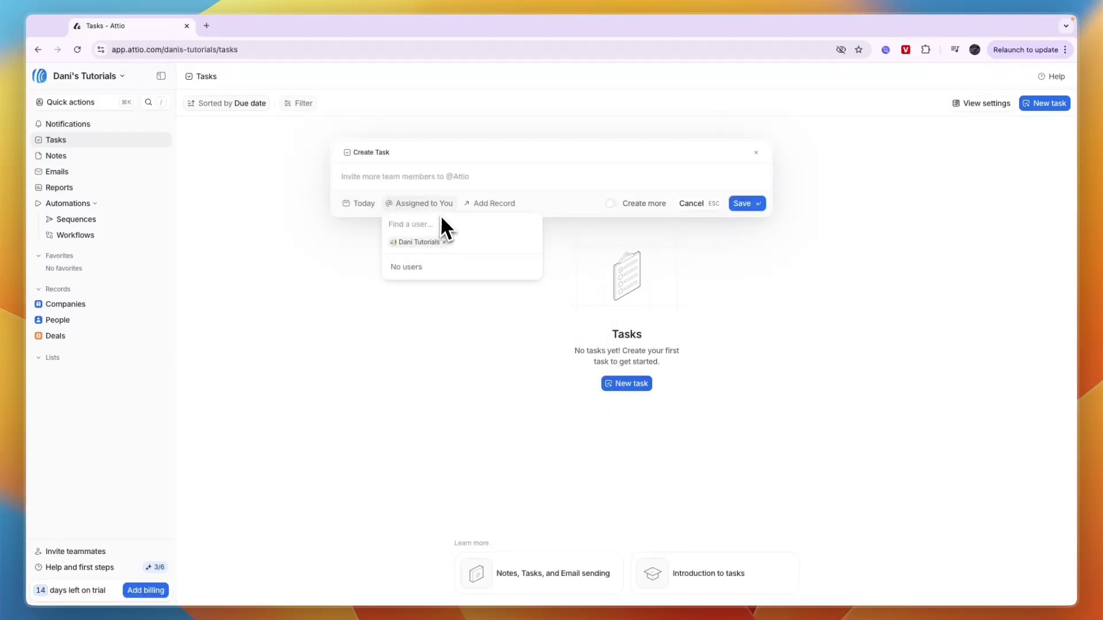
{"action": "left_click", "coordinate": [480, 205]}
{"action": "left_click", "coordinate": [482, 204]}
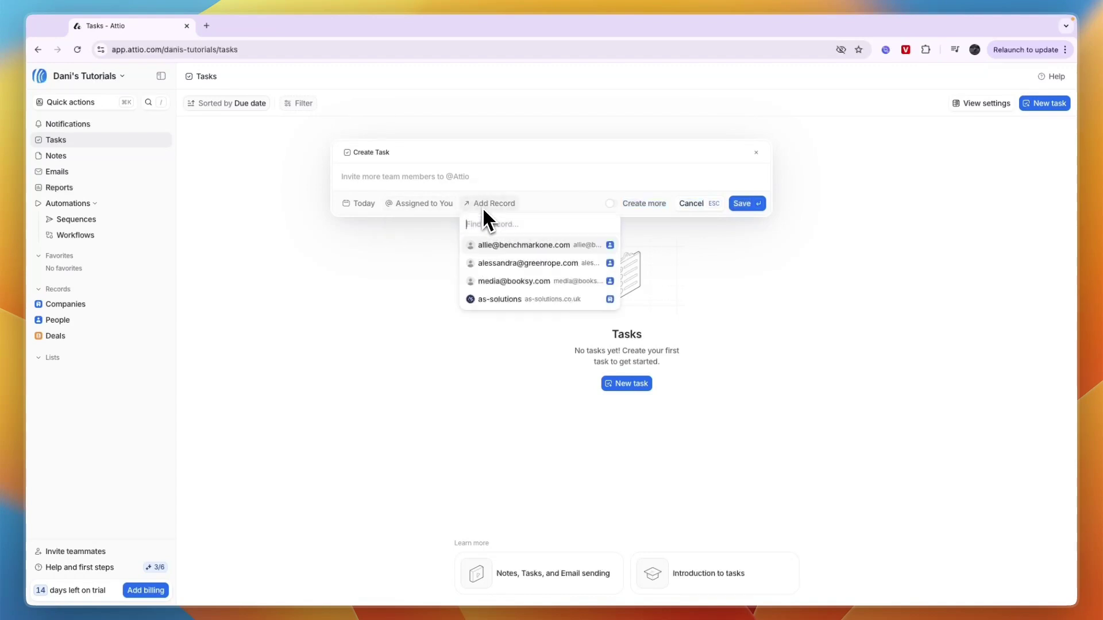
{"action": "left_click", "coordinate": [484, 298]}
{"action": "left_click", "coordinate": [367, 205]}
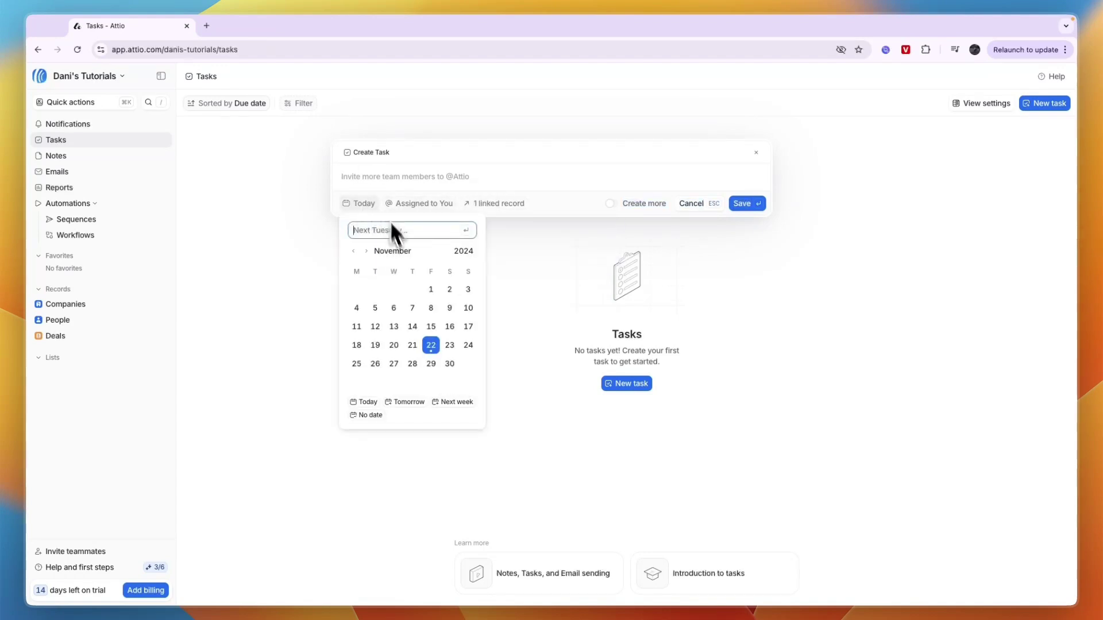
{"action": "left_click", "coordinate": [433, 177]}
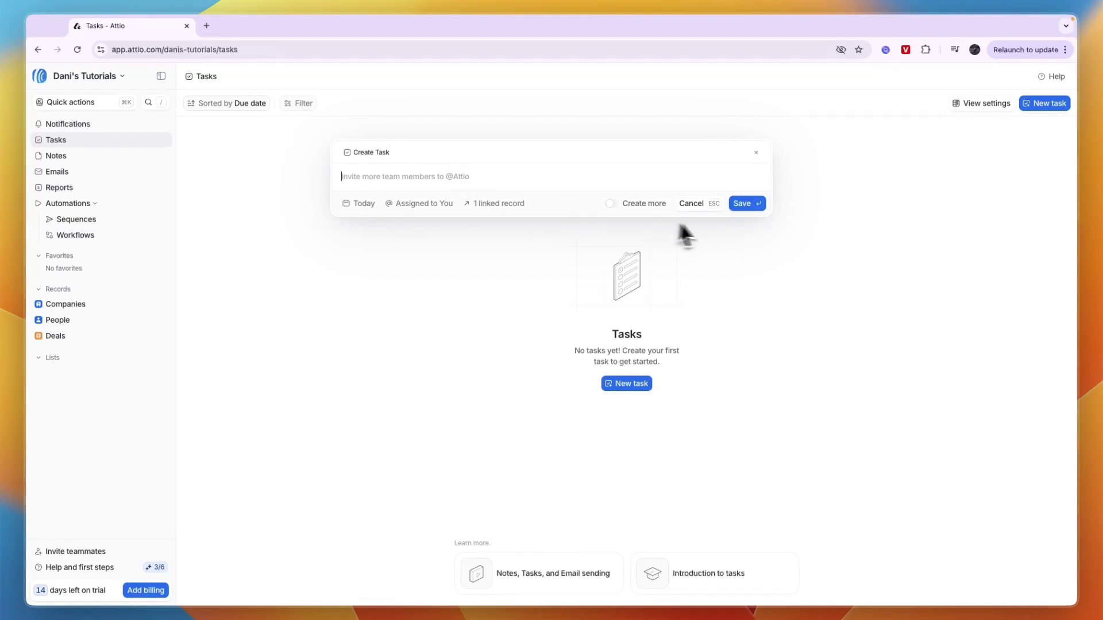
{"action": "left_click", "coordinate": [745, 203]}
Close the task dialog, check notifications, dismiss the Member invite form, and open Help's getting-started checklist
{"action": "left_click", "coordinate": [756, 153]}
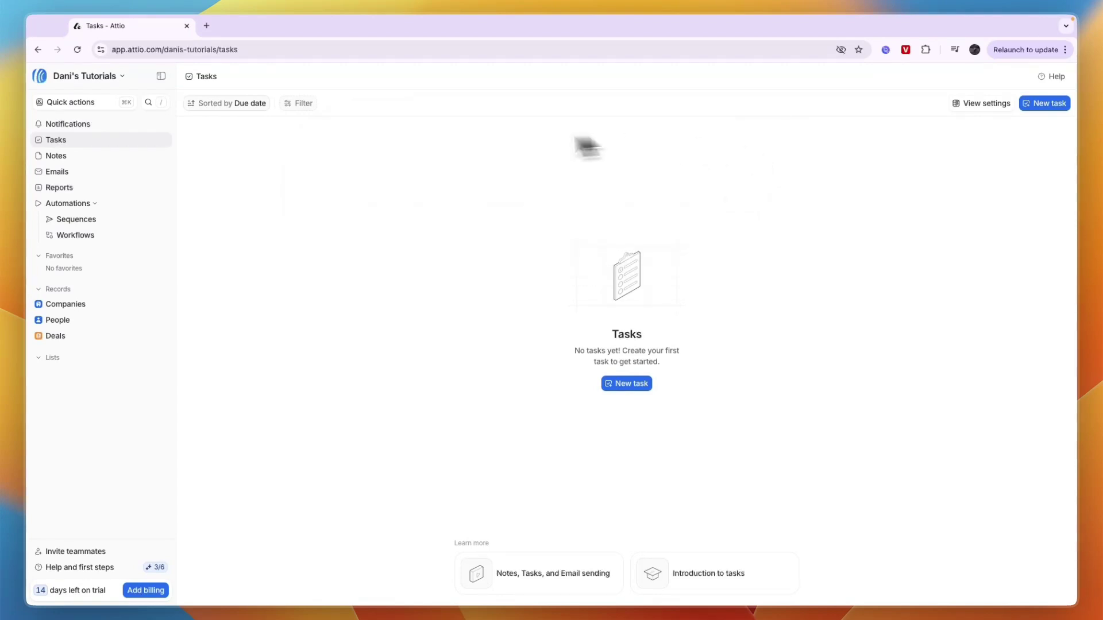
{"action": "left_click", "coordinate": [68, 124]}
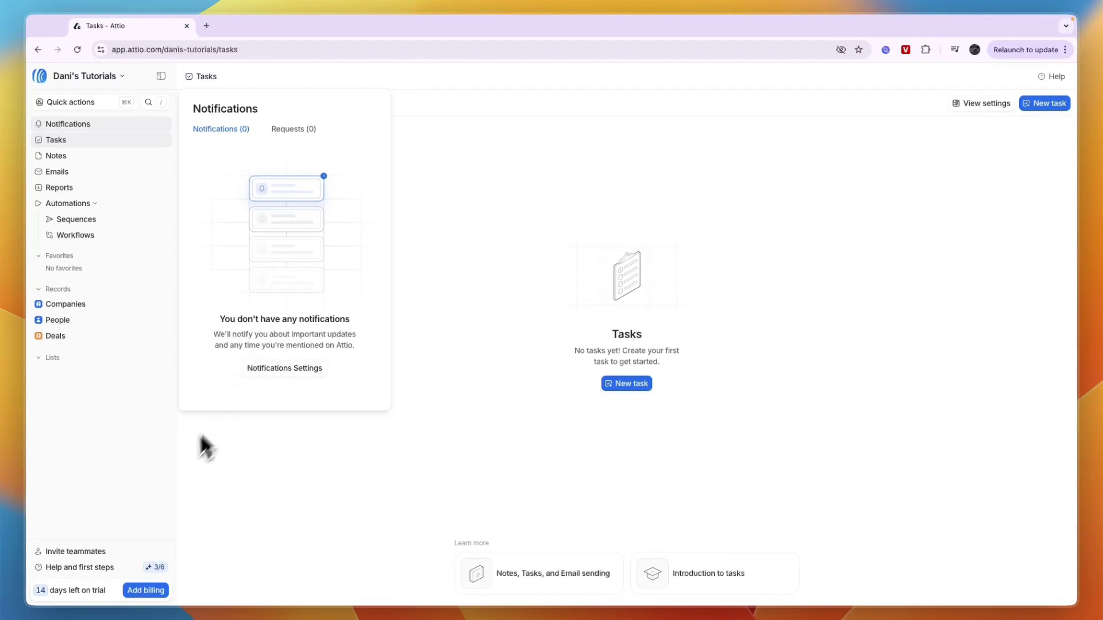
{"action": "left_click", "coordinate": [91, 549]}
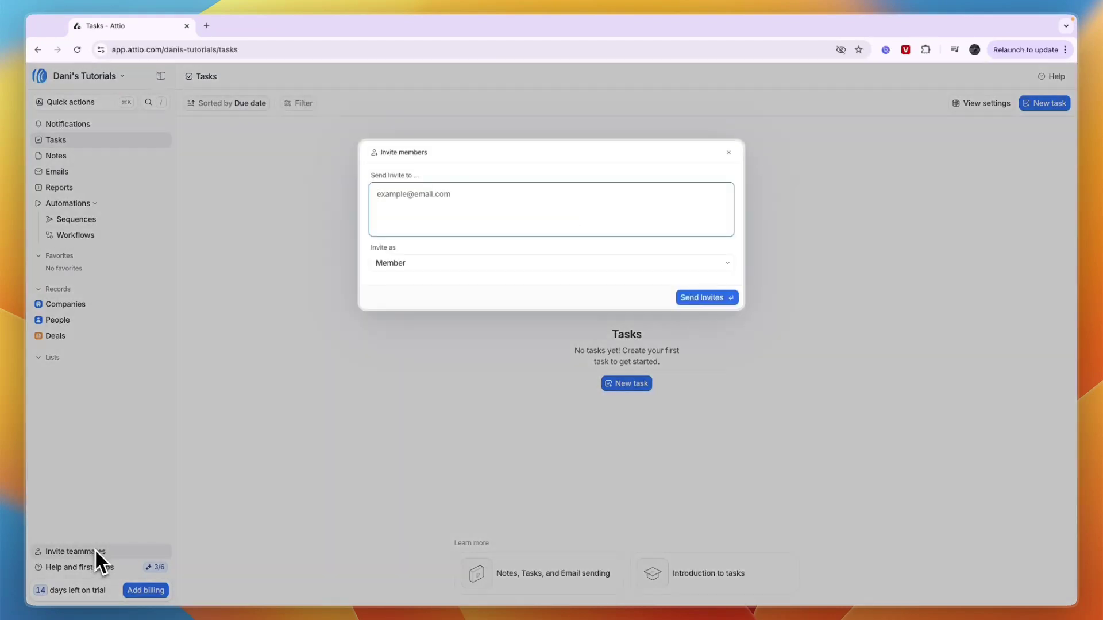
{"action": "left_click", "coordinate": [383, 263]}
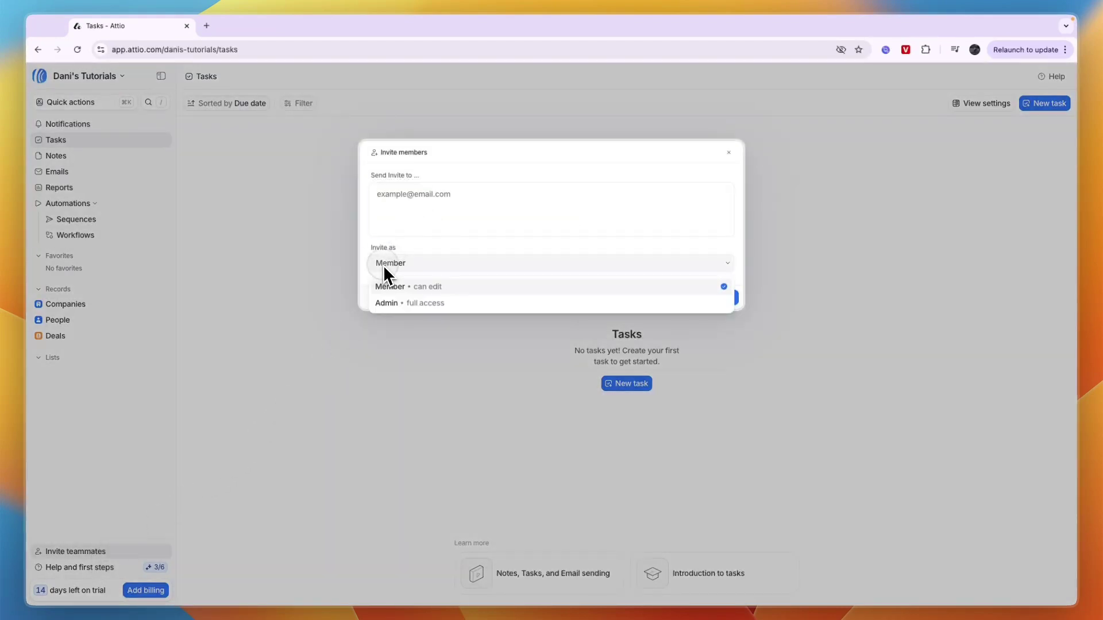
{"action": "left_click", "coordinate": [450, 263]}
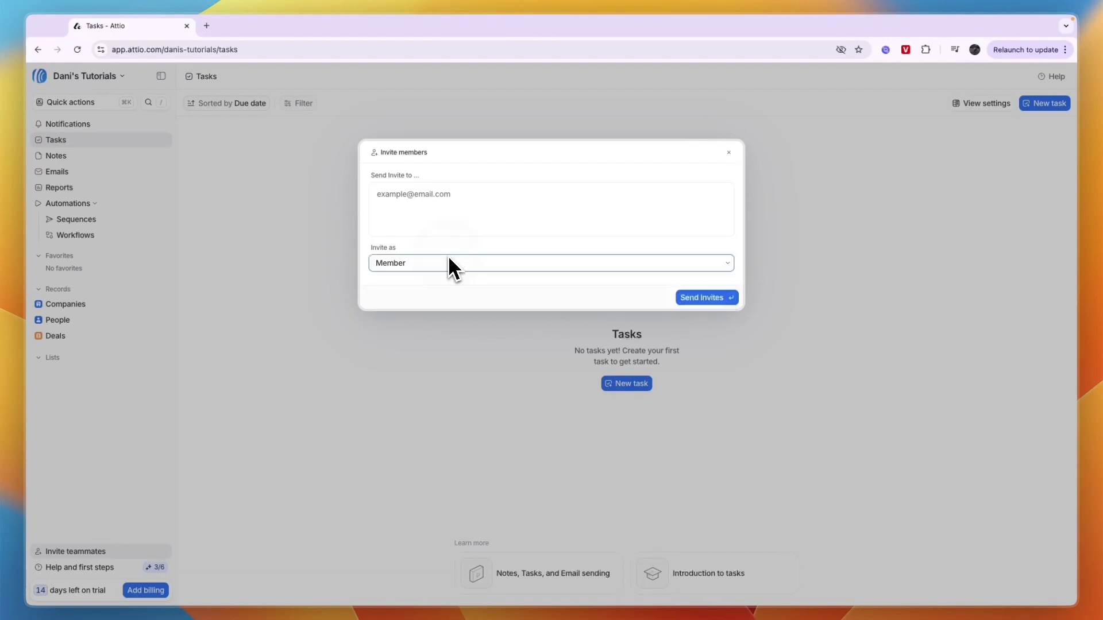
{"action": "left_click", "coordinate": [744, 178]}
{"action": "left_click", "coordinate": [94, 570]}
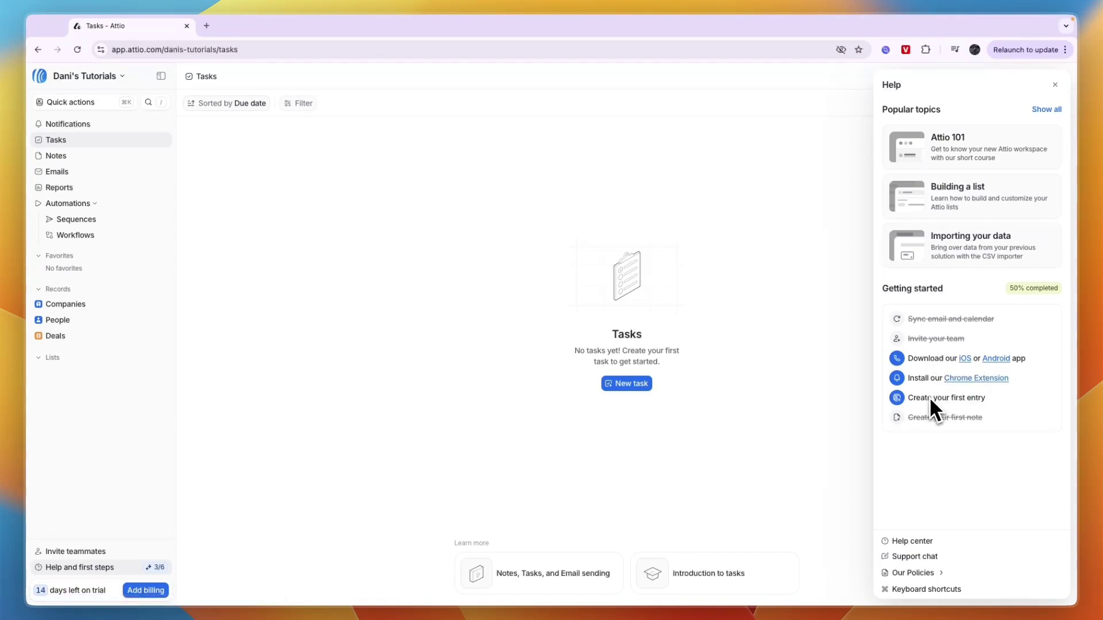
Set the Pro upgrade to Monthly billing with 3 seats
{"action": "left_click", "coordinate": [753, 435]}
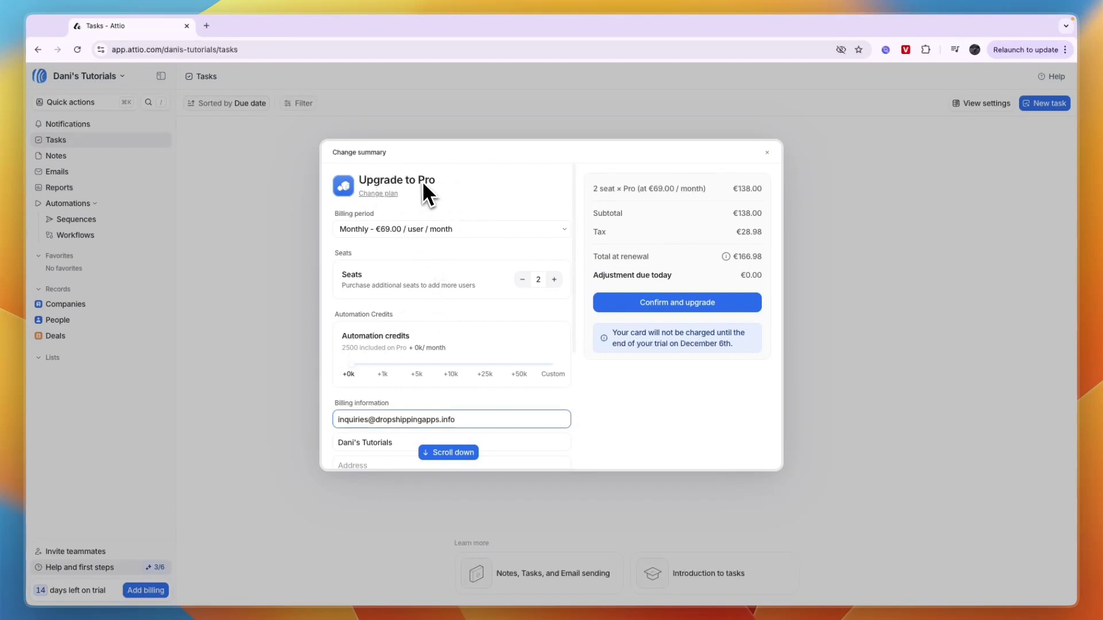
{"action": "left_click", "coordinate": [403, 225]}
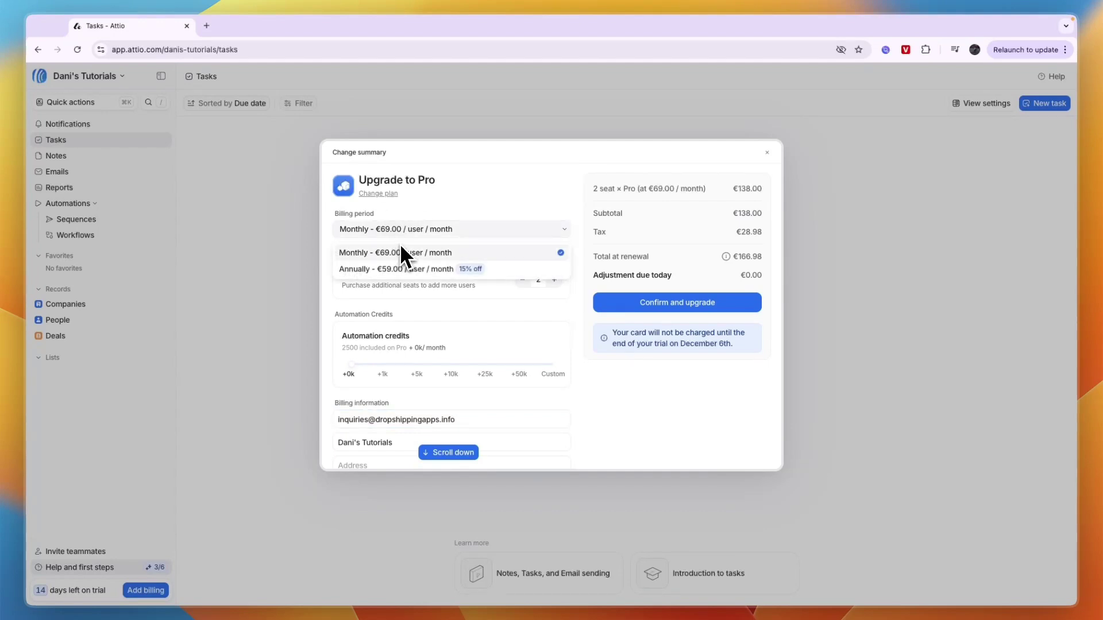
{"action": "left_click", "coordinate": [394, 253]}
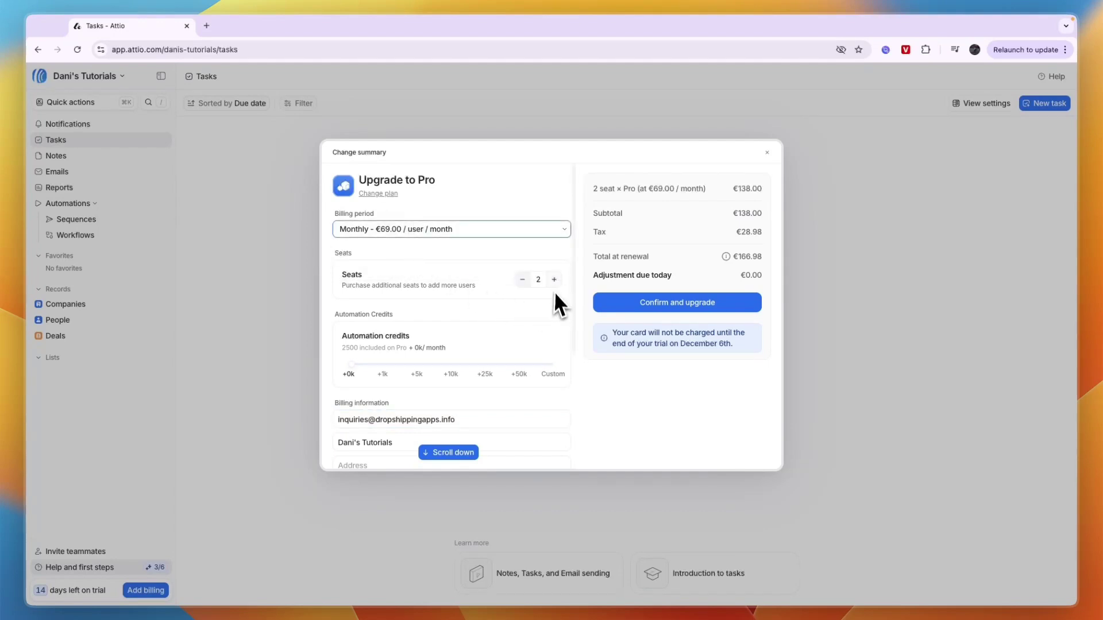
{"action": "double_click", "coordinate": [536, 279]}
{"action": "type", "text": "10"}
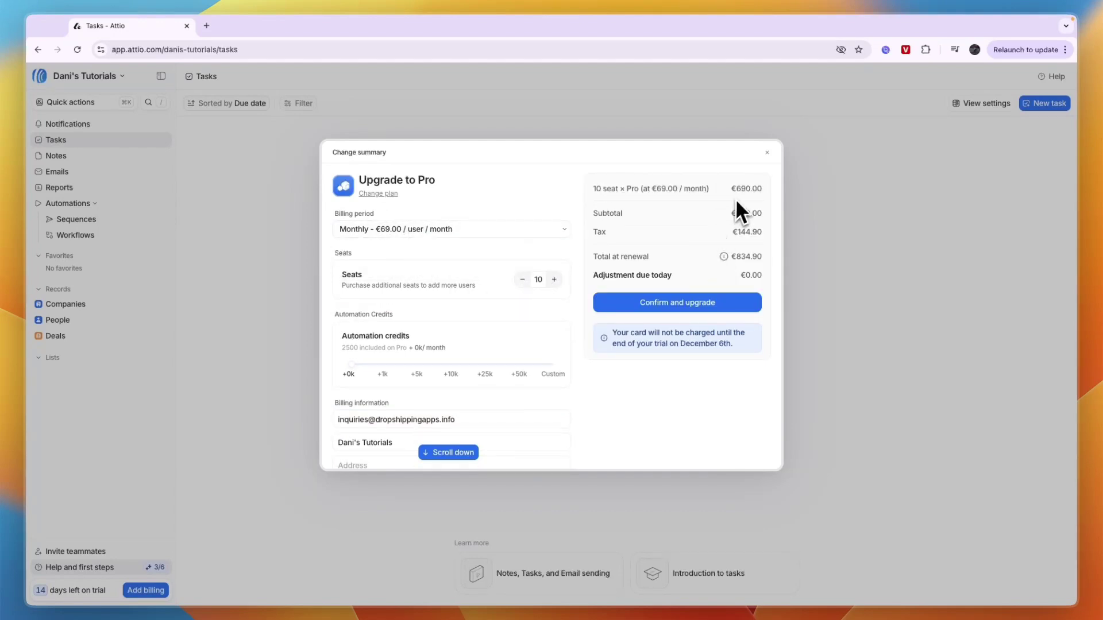
{"action": "left_click", "coordinate": [522, 281]}
{"action": "left_click", "coordinate": [522, 281]}
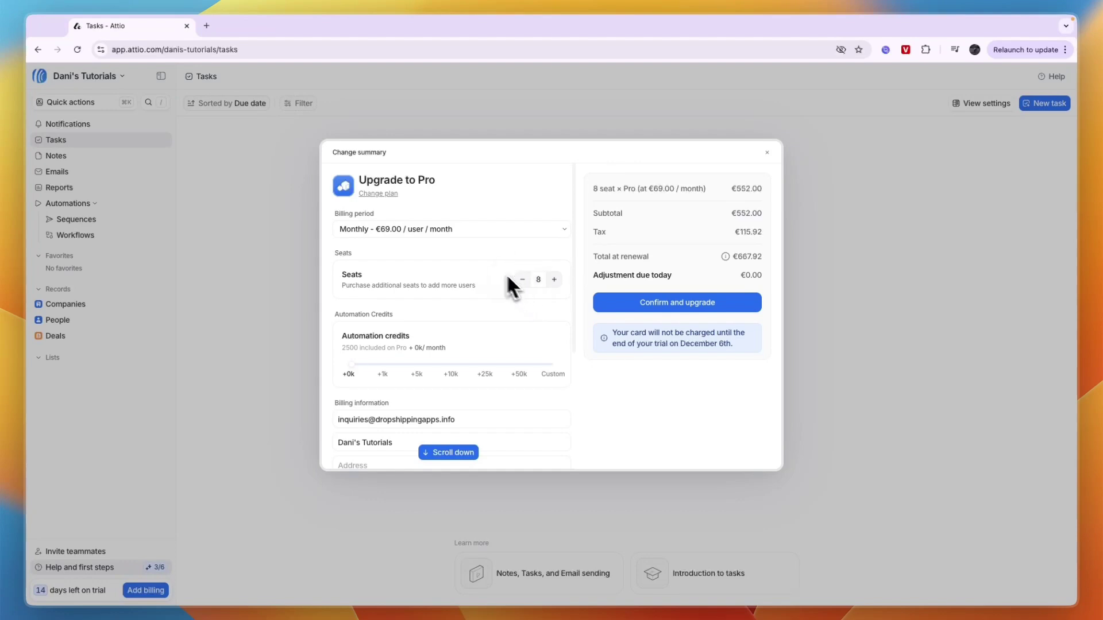
{"action": "left_click", "coordinate": [523, 280]}
{"action": "left_click", "coordinate": [522, 280]}
{"action": "left_click", "coordinate": [522, 279]}
{"action": "left_click", "coordinate": [522, 280]}
{"action": "left_click", "coordinate": [522, 279]}
Add +1k monthly automation credits and confirm the Pro upgrade
{"action": "left_click_drag", "start_coordinate": [342, 347], "coordinate": [384, 349]}
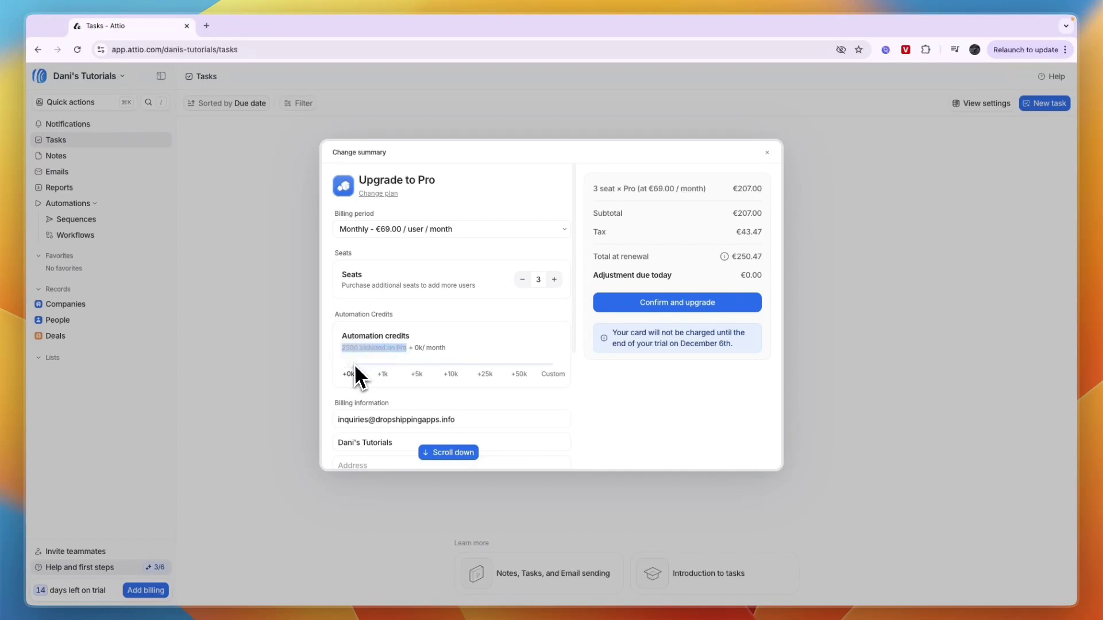
{"action": "left_click", "coordinate": [379, 365]}
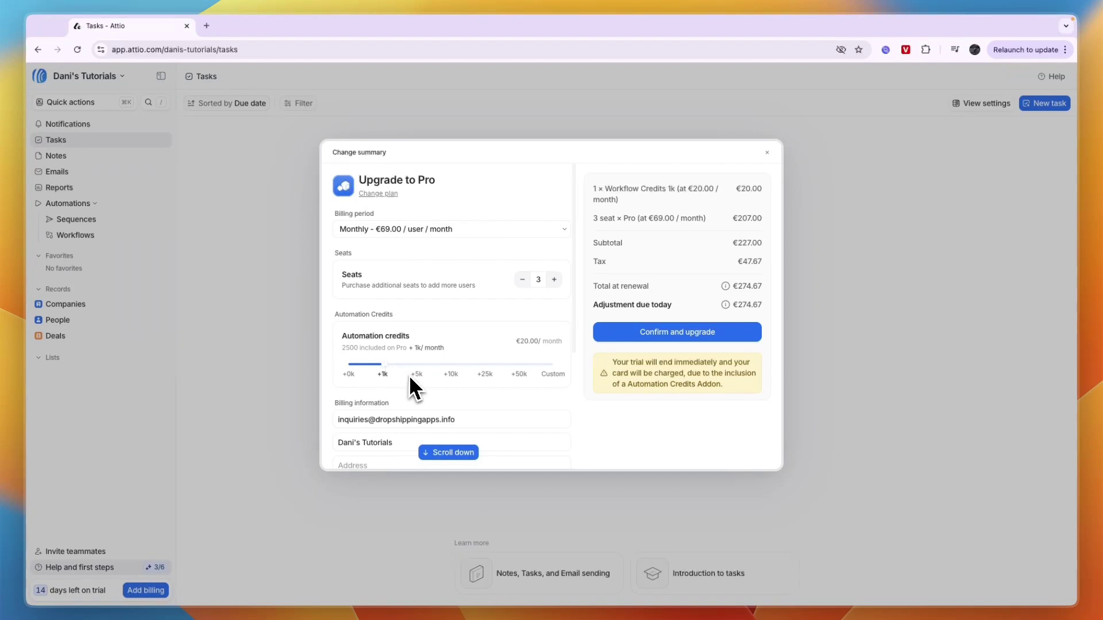
{"action": "scroll", "coordinate": [402, 368], "scroll_direction": "down", "scroll_amount": 5}
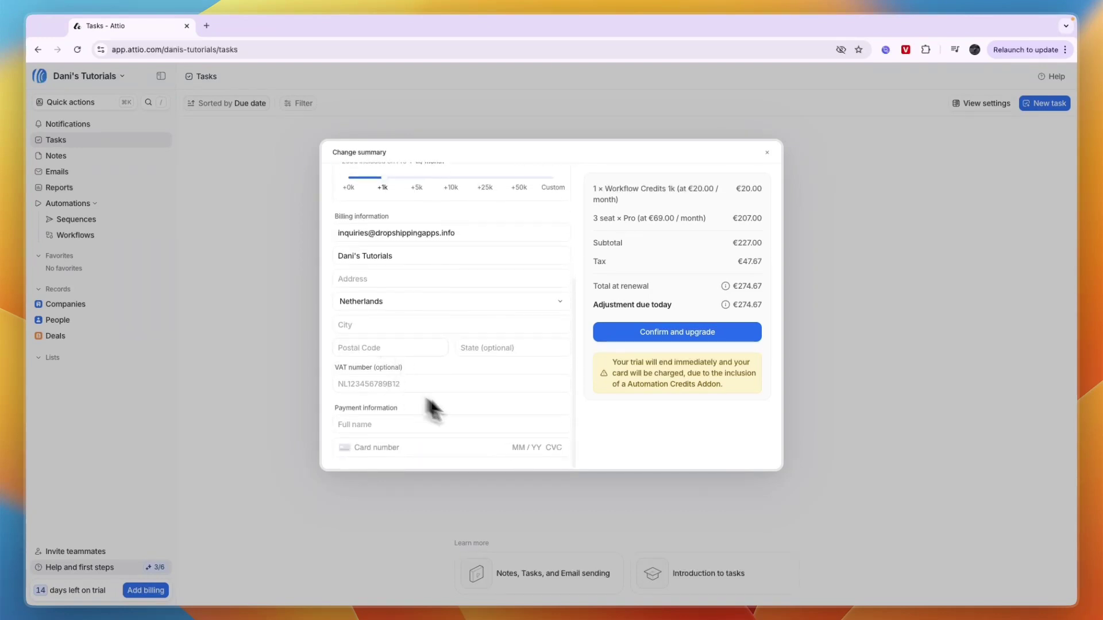
{"action": "scroll", "coordinate": [376, 367], "scroll_direction": "up", "scroll_amount": 5}
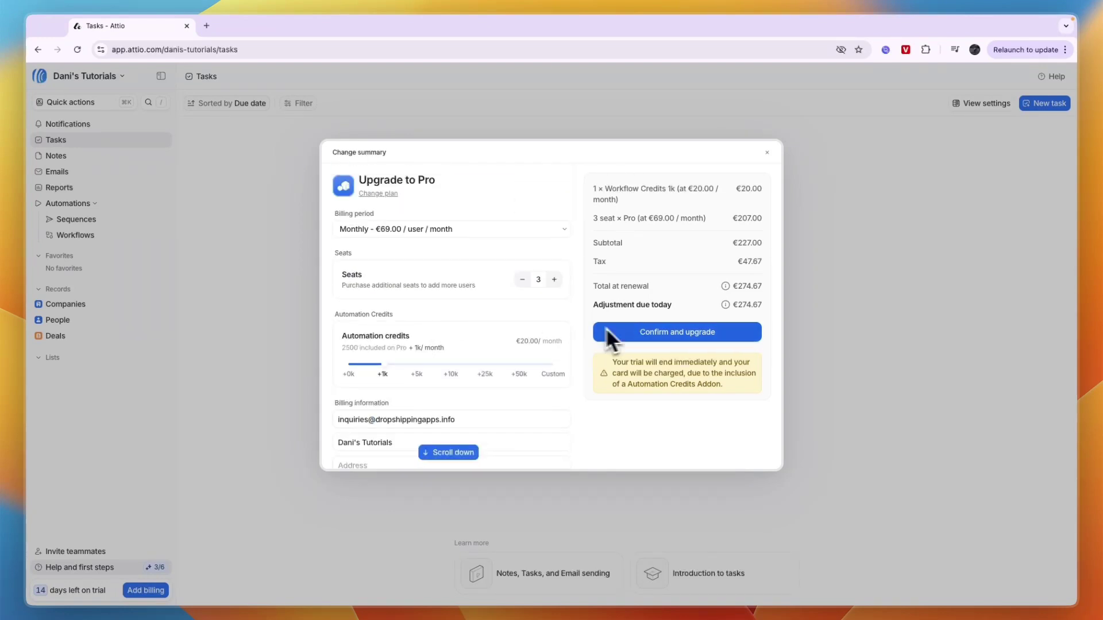
{"action": "left_click", "coordinate": [815, 252]}
{"action": "left_click", "coordinate": [68, 335]}
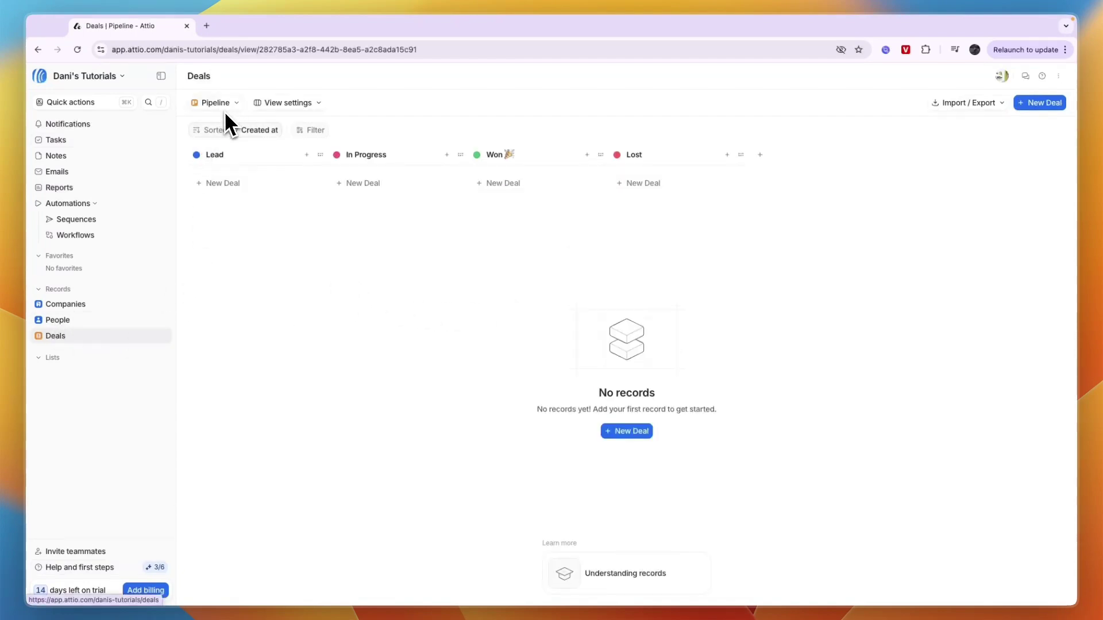
Start a new deal named 10k in the Lead stage, owned by the workspace account
{"action": "left_click", "coordinate": [616, 431]}
{"action": "left_click", "coordinate": [361, 236]}
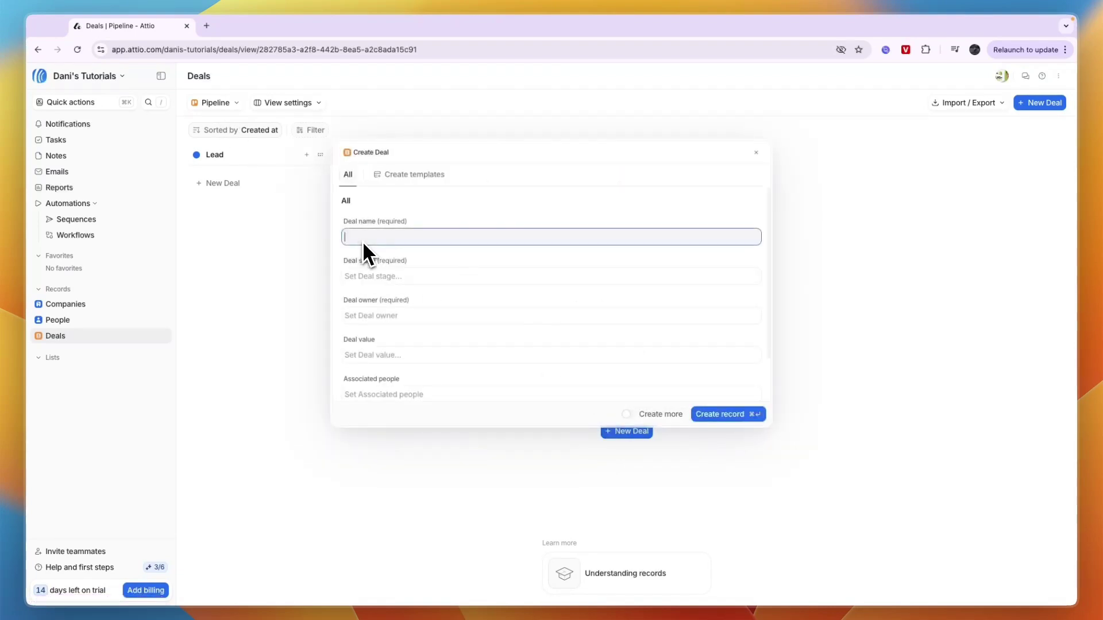
{"action": "type", "text": "10k"}
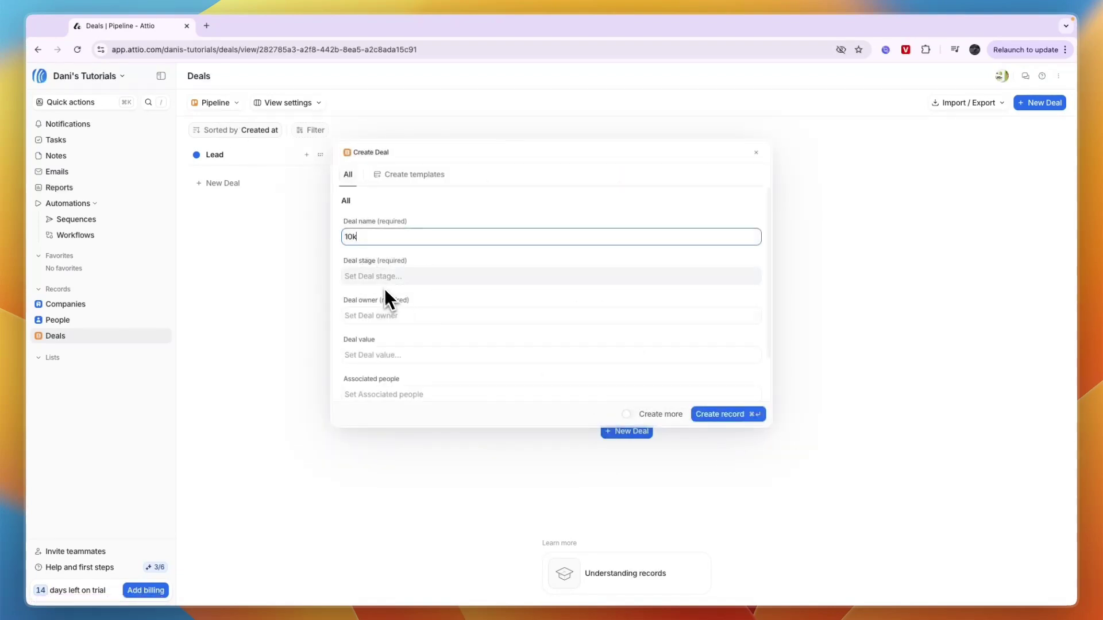
{"action": "left_click", "coordinate": [377, 277]}
{"action": "left_click", "coordinate": [373, 319]}
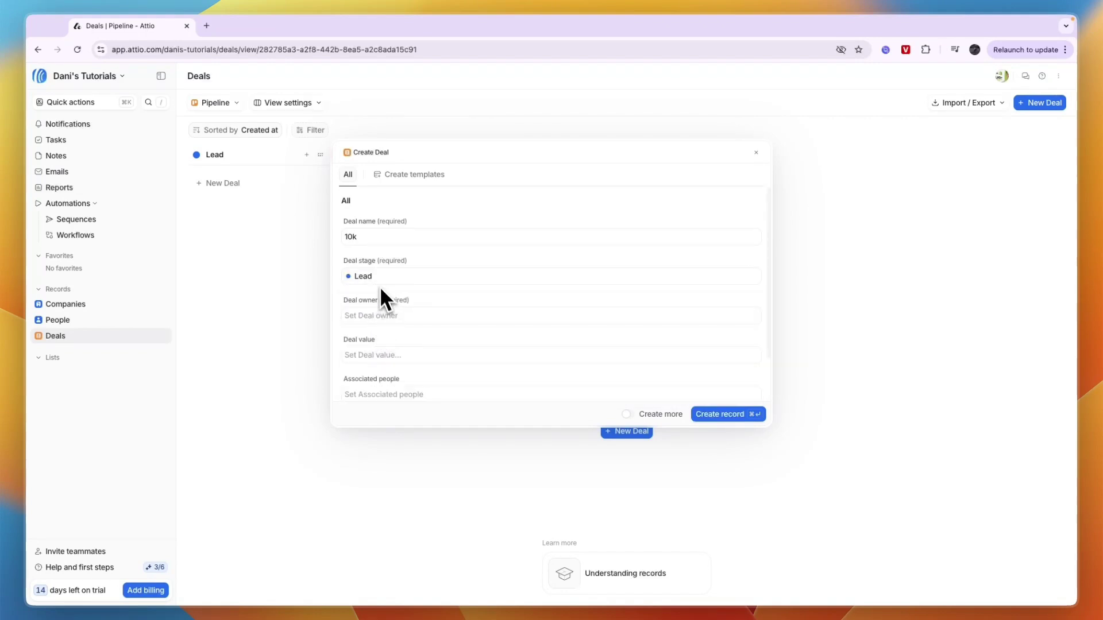
{"action": "left_click", "coordinate": [377, 316]}
{"action": "left_click", "coordinate": [369, 355]}
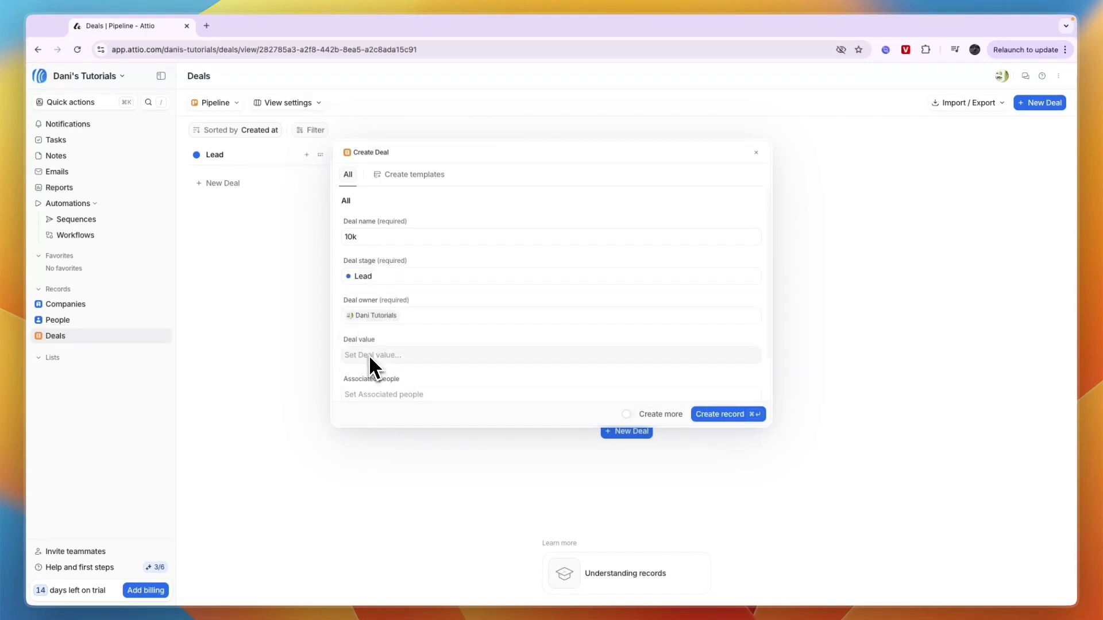
{"action": "left_click", "coordinate": [377, 315]}
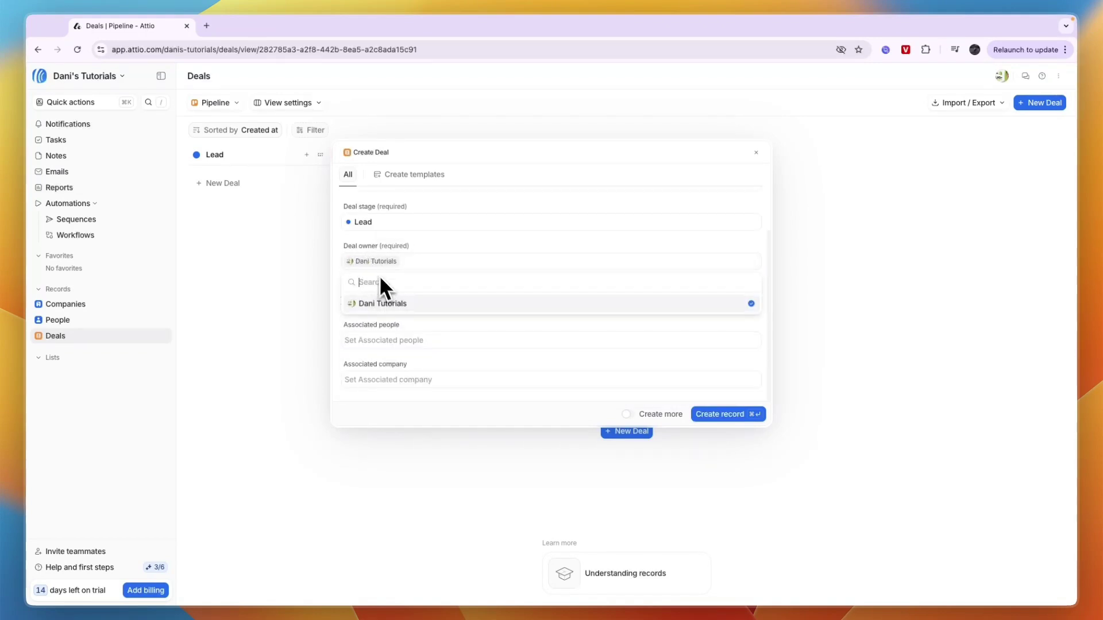
{"action": "left_click", "coordinate": [447, 257]}
Give the deal a value of 10000, link a contact and as-solutions, and create it
{"action": "left_click", "coordinate": [390, 299]}
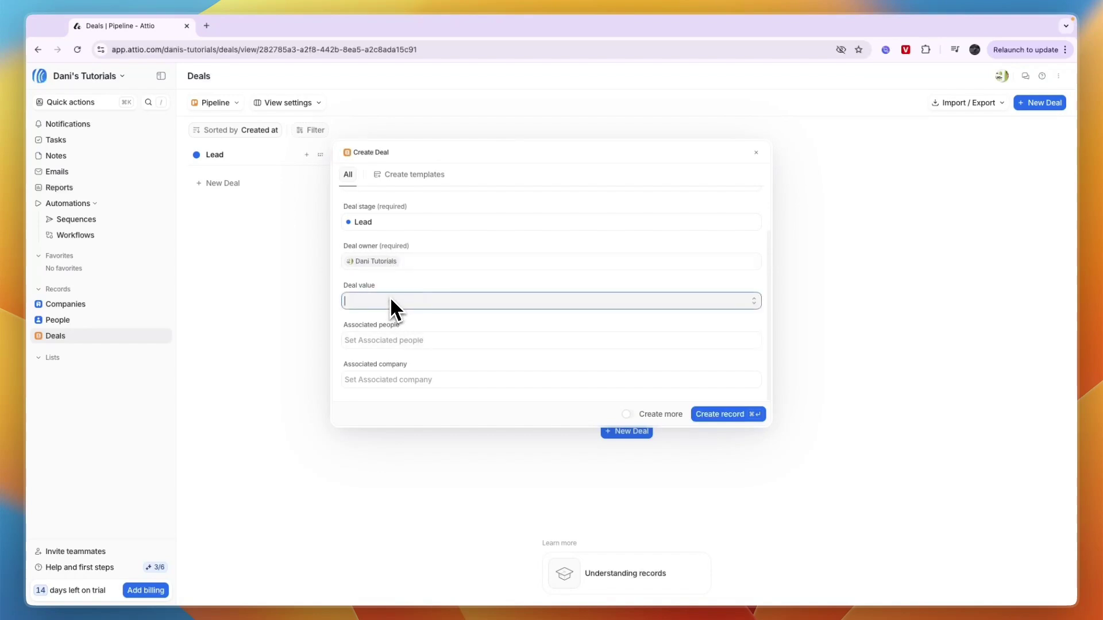
{"action": "type", "text": "100000"}
{"action": "left_click", "coordinate": [394, 341]}
{"action": "left_click", "coordinate": [392, 402]}
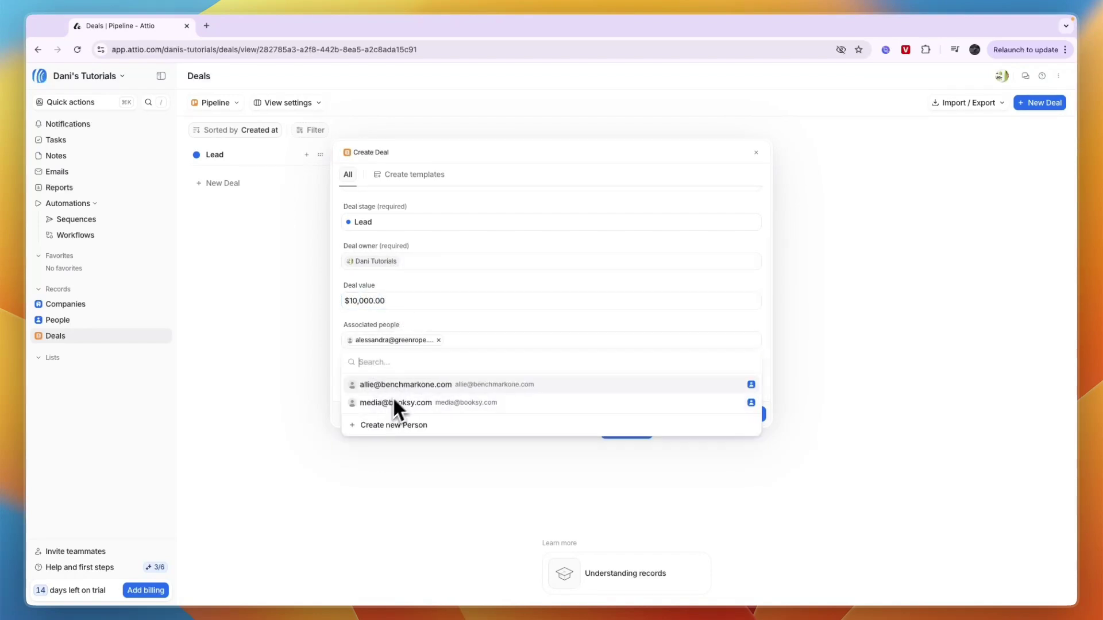
{"action": "left_click", "coordinate": [373, 380]}
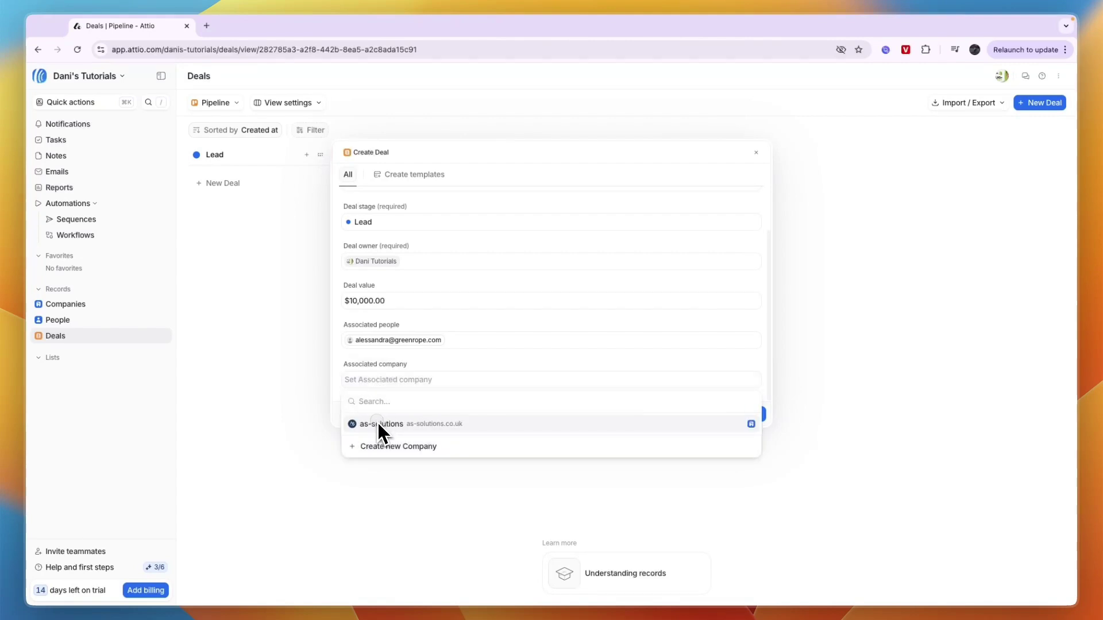
{"action": "left_click", "coordinate": [351, 423]}
{"action": "left_click", "coordinate": [705, 419]}
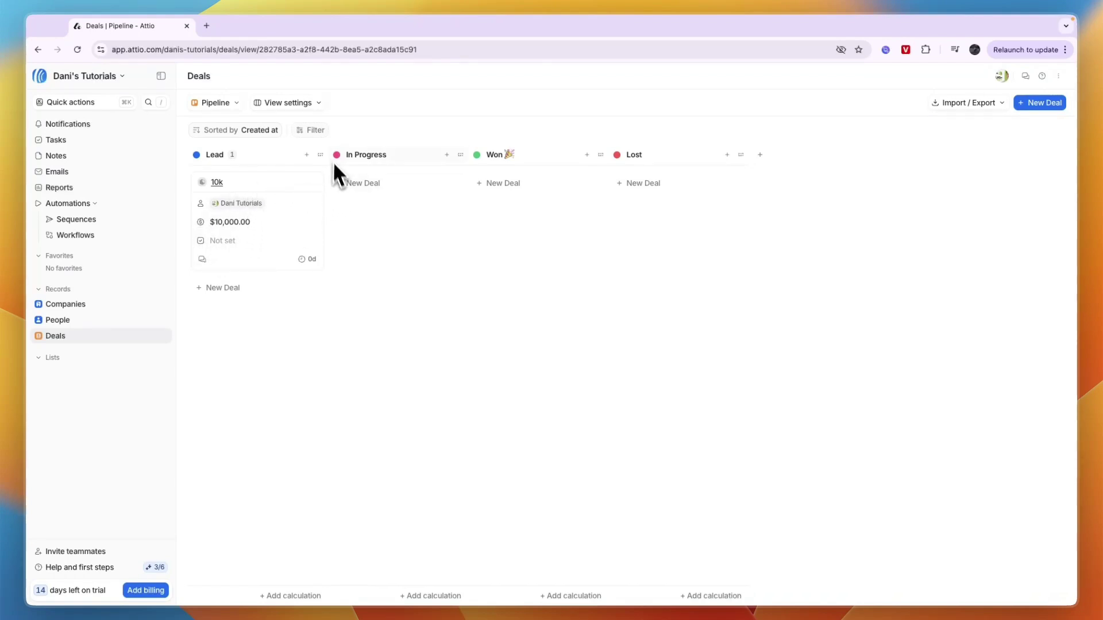
Add a Meeting Booked stage, place it right after Lead, and drag the 10k deal into it
{"action": "left_click_drag", "start_coordinate": [242, 187], "coordinate": [365, 202]}
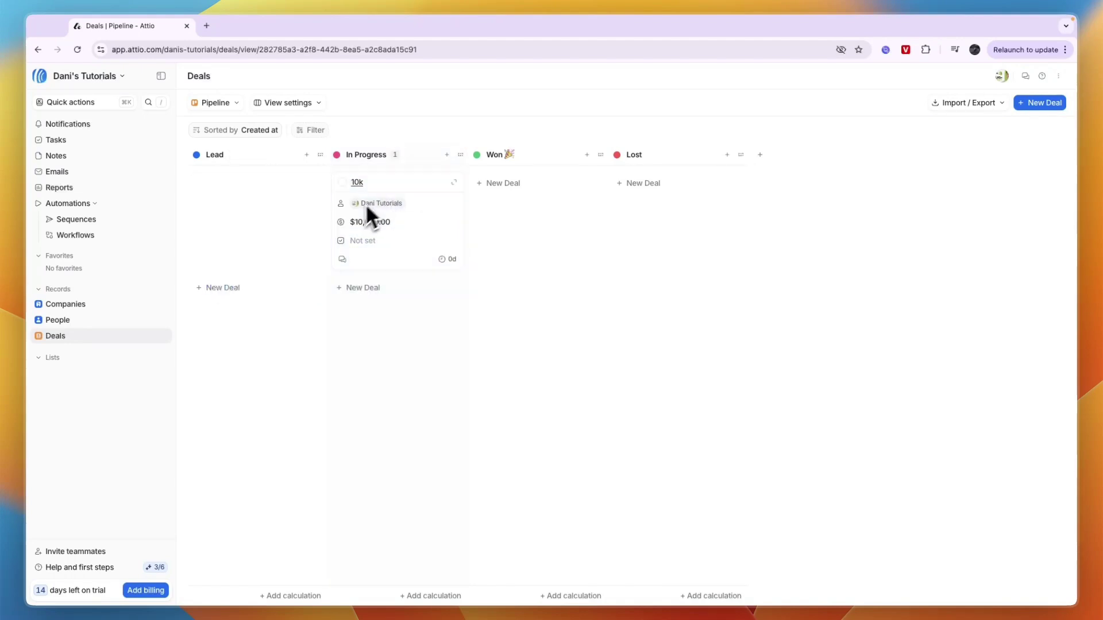
{"action": "left_click", "coordinate": [759, 155]}
{"action": "type", "text": "M"}
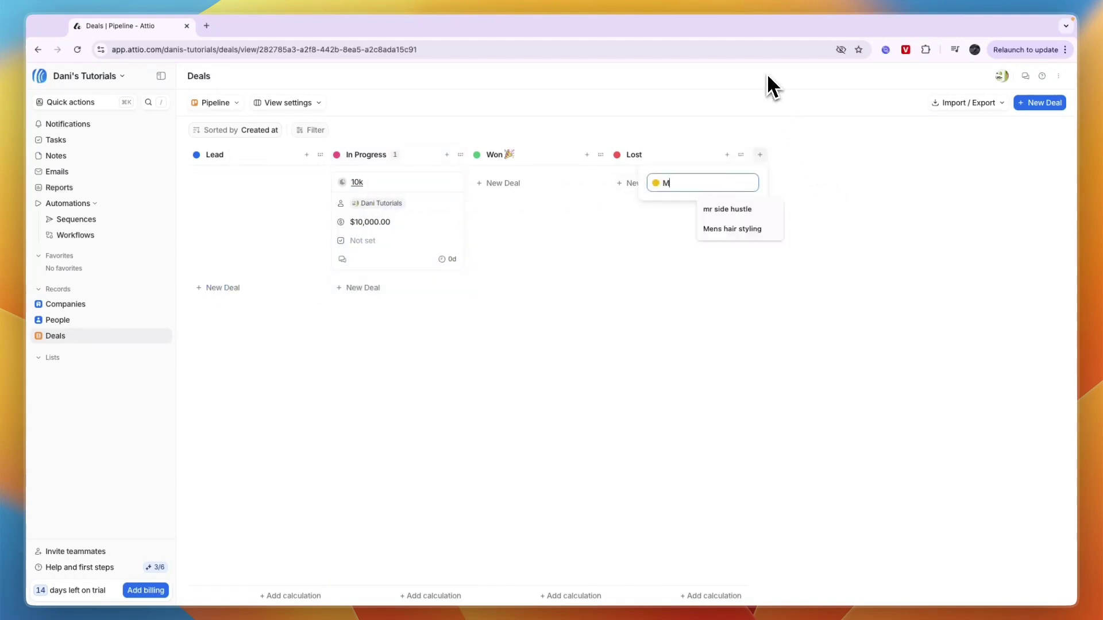
{"action": "type", "text": "eeting Booked"}
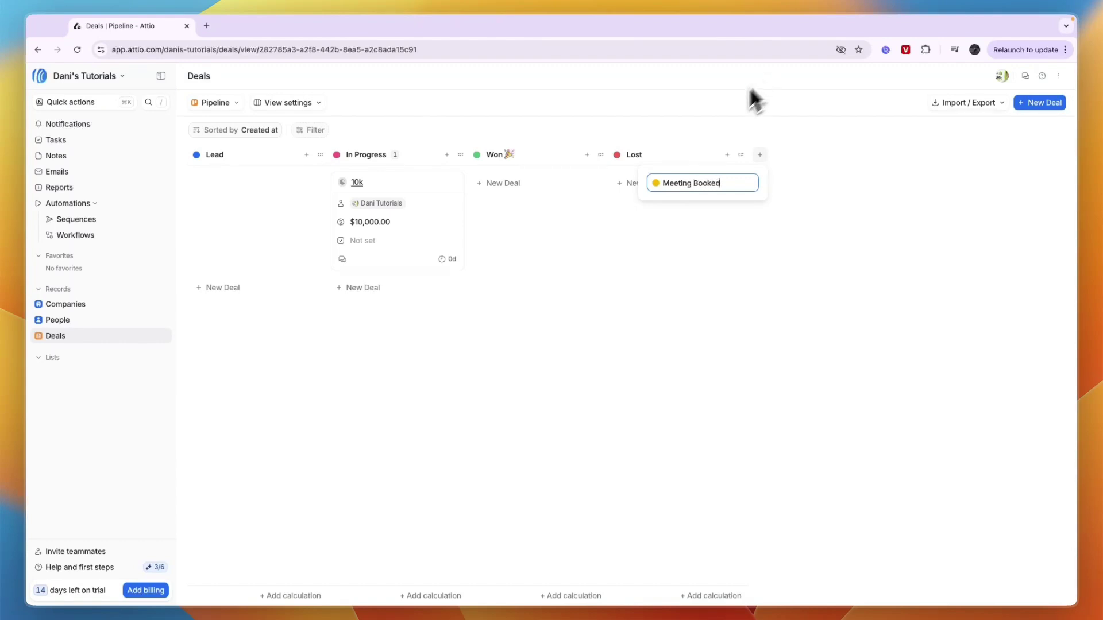
{"action": "key", "text": "Return"}
{"action": "left_click_drag", "start_coordinate": [885, 159], "coordinate": [443, 166]}
{"action": "left_click_drag", "start_coordinate": [517, 217], "coordinate": [409, 298]}
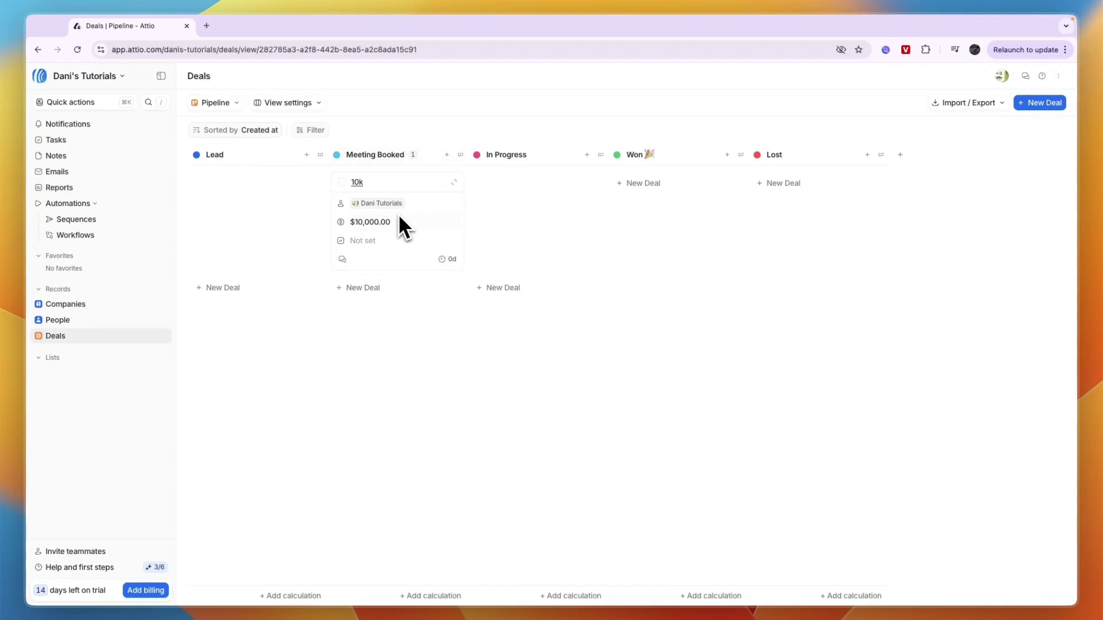
{"action": "left_click", "coordinate": [288, 104]}
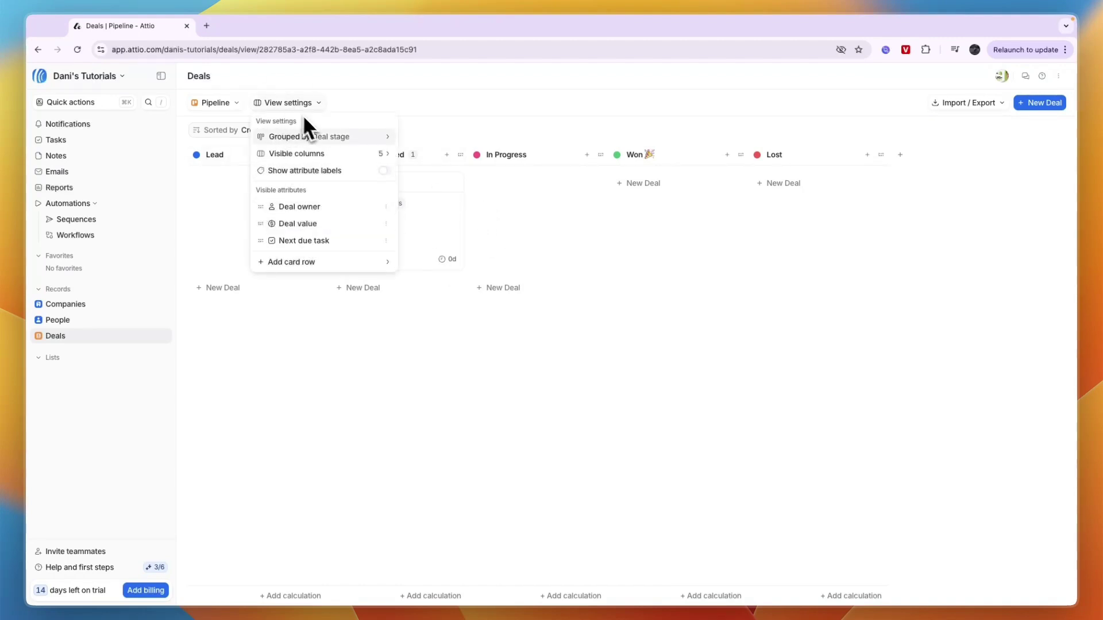
{"action": "left_click", "coordinate": [312, 137]}
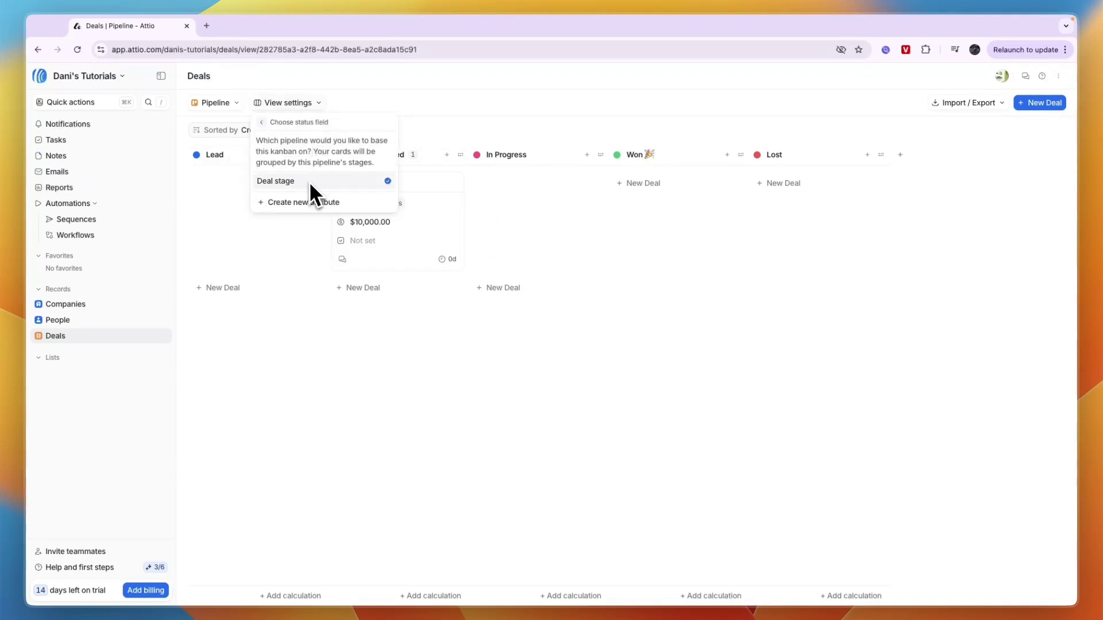
{"action": "left_click", "coordinate": [263, 123]}
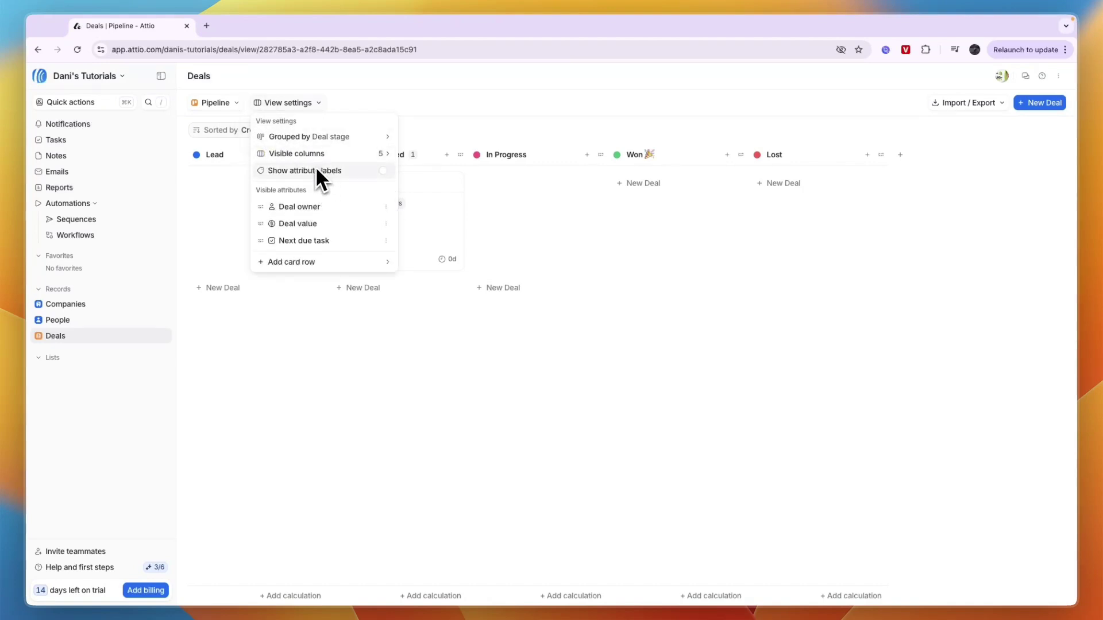
{"action": "left_click", "coordinate": [302, 319]}
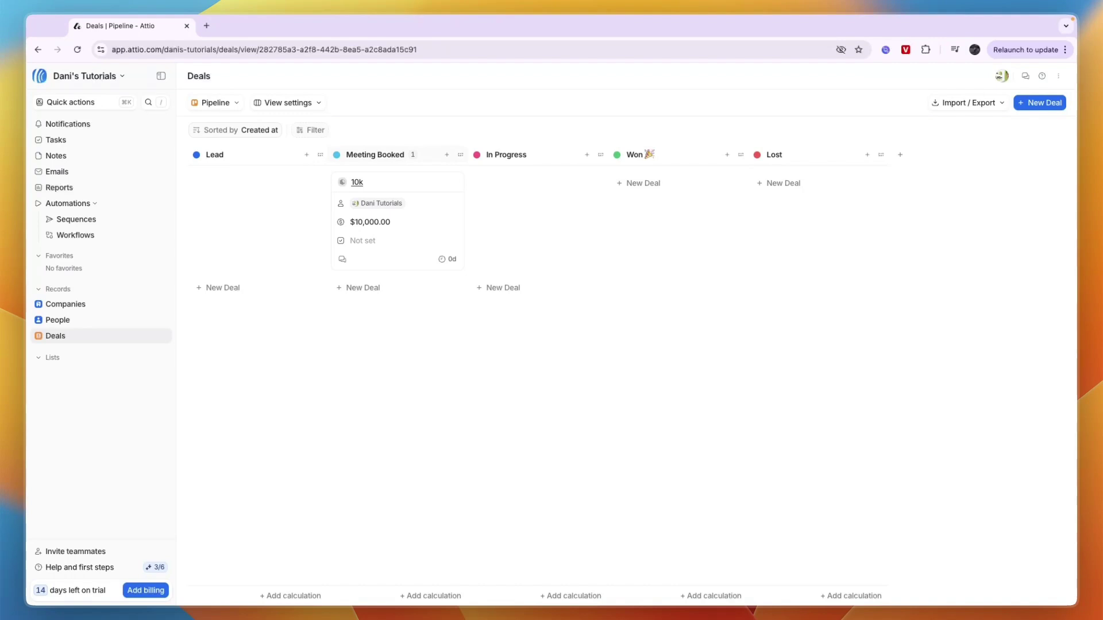
Add a Sum of Deal value calculation beneath the pipeline columns
{"action": "left_click", "coordinate": [436, 597]}
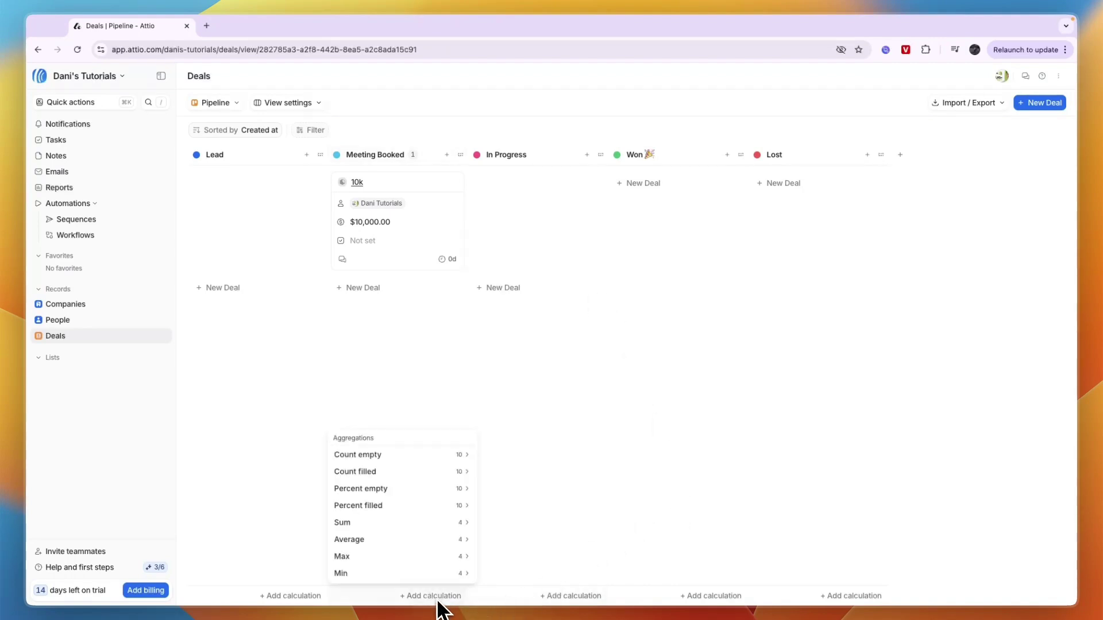
{"action": "left_click", "coordinate": [377, 531]}
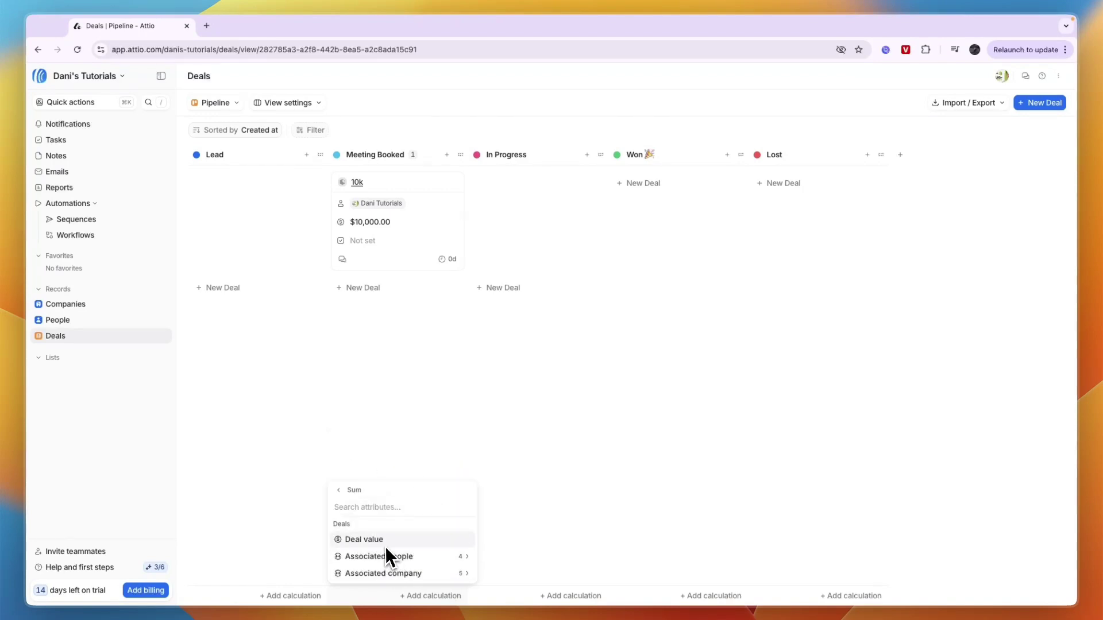
{"action": "left_click", "coordinate": [387, 543]}
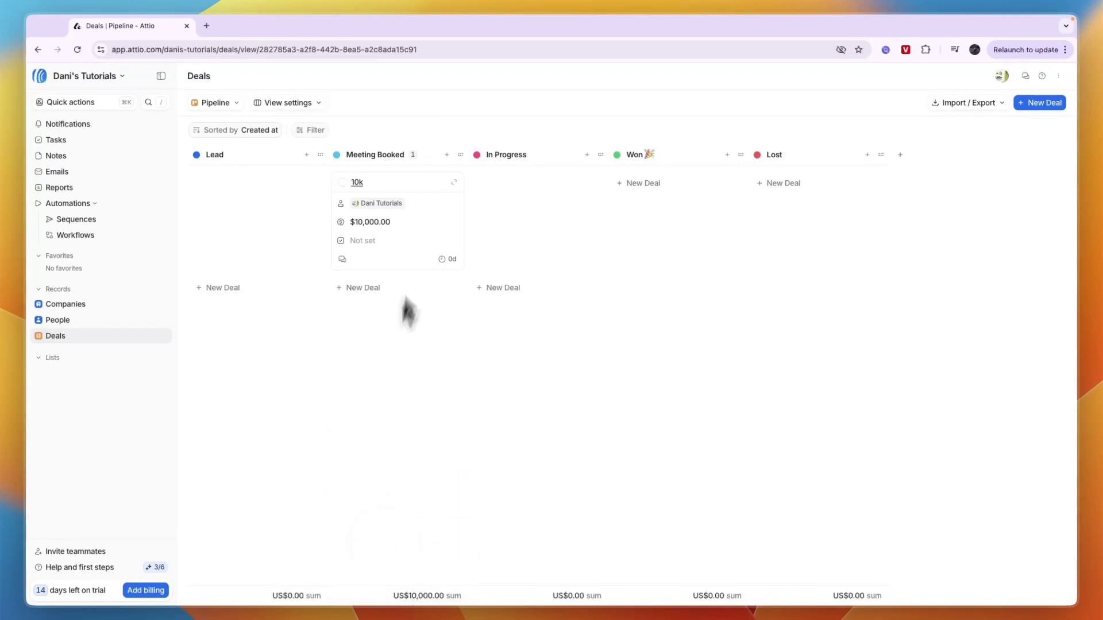